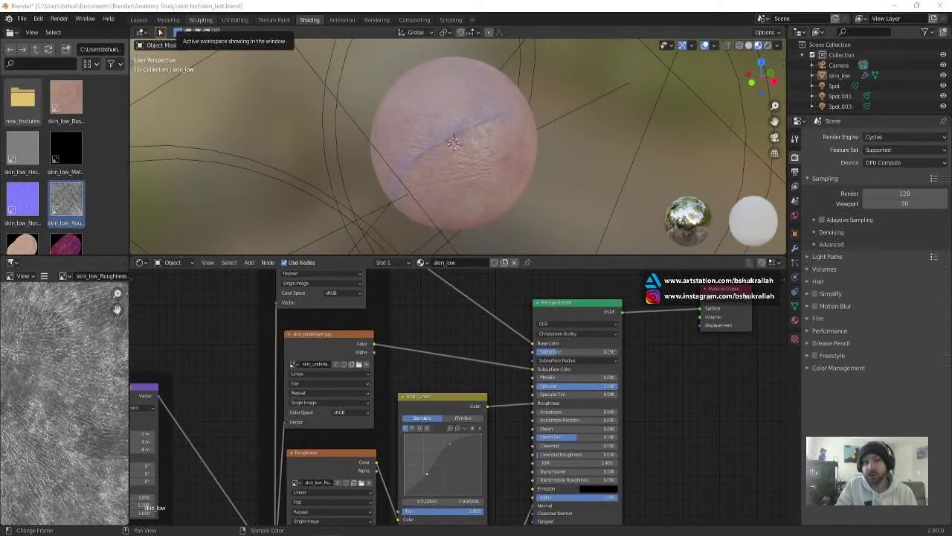
- Orbit around the skin sphere and zoom out to reframe the viewport
middle_click_drag(566, 153, 511, 169)
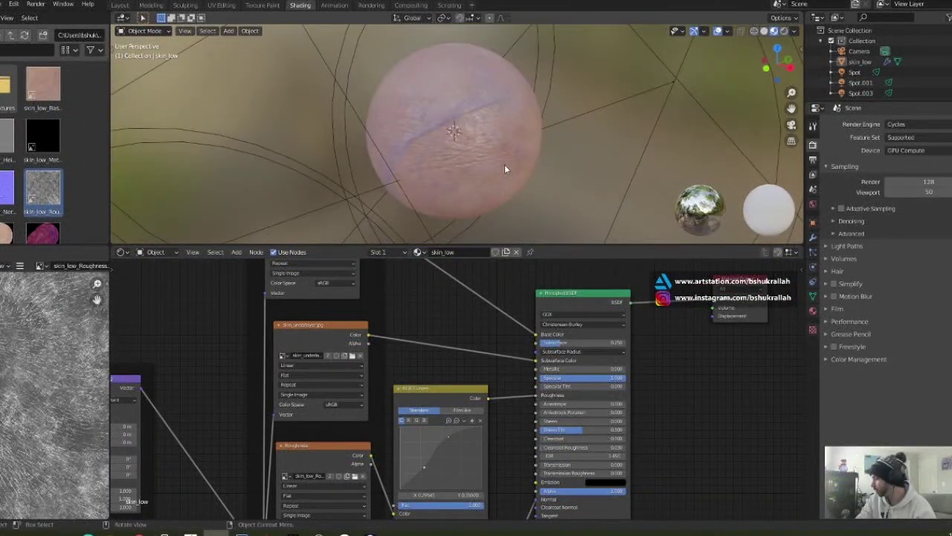
scroll(514, 165, "down", 2)
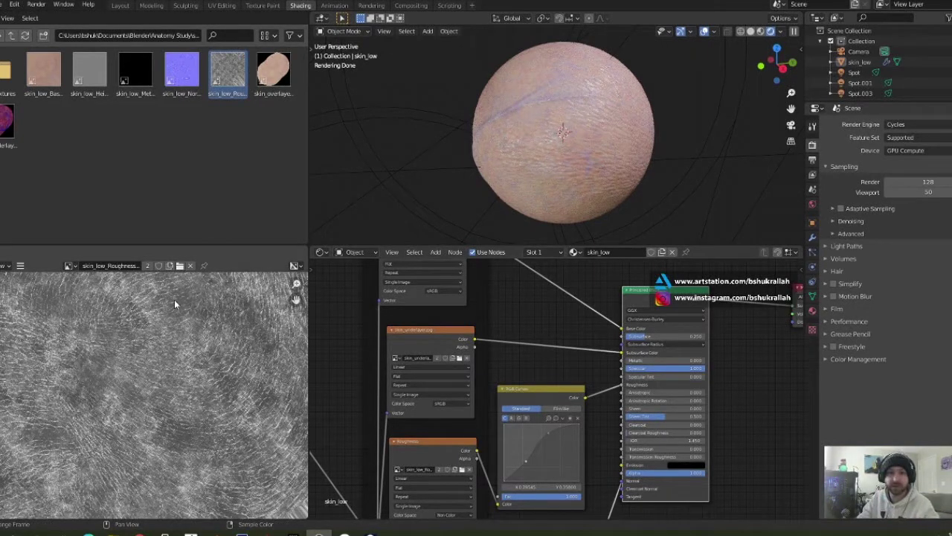
- Load skin_low_BaseColor into the image viewer, then replace it with skin_low_Normal.png
left_click(37, 76)
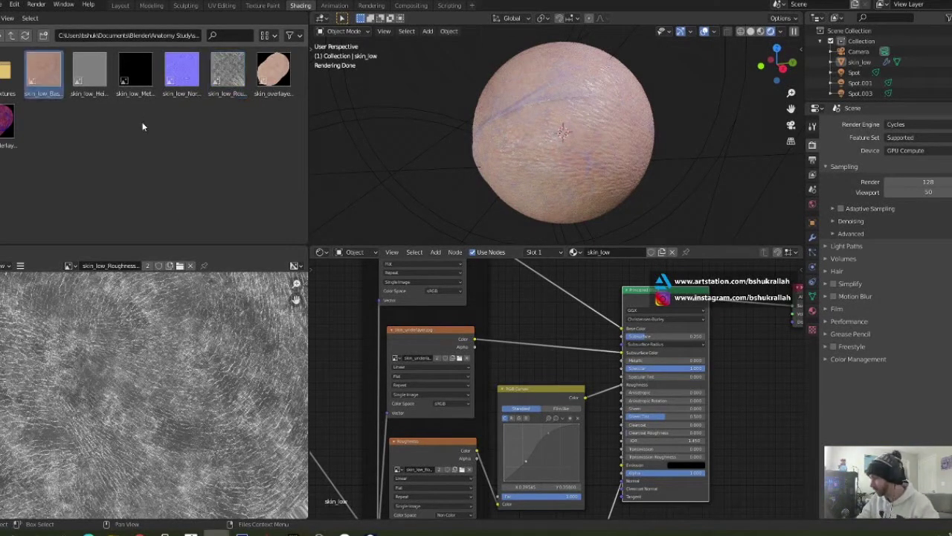
left_click_drag(42, 76, 75, 357)
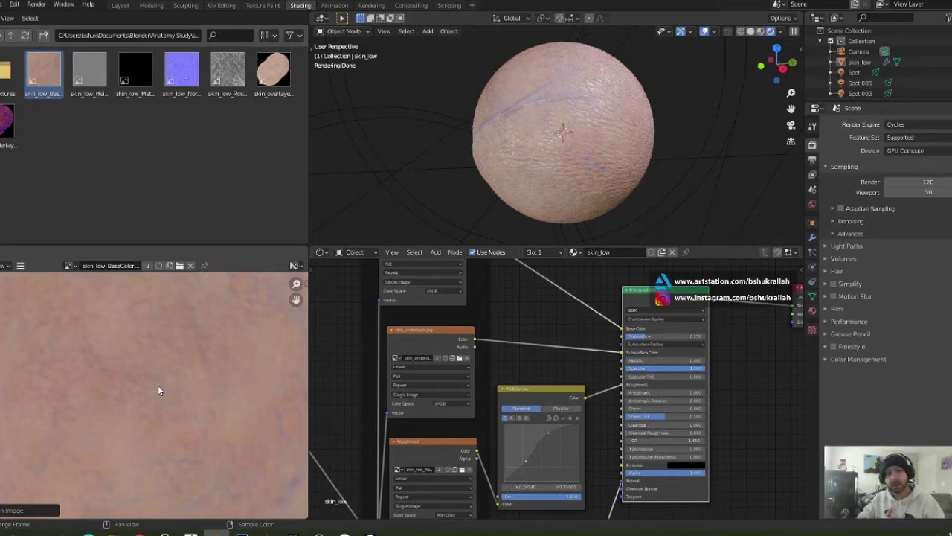
left_click(202, 92)
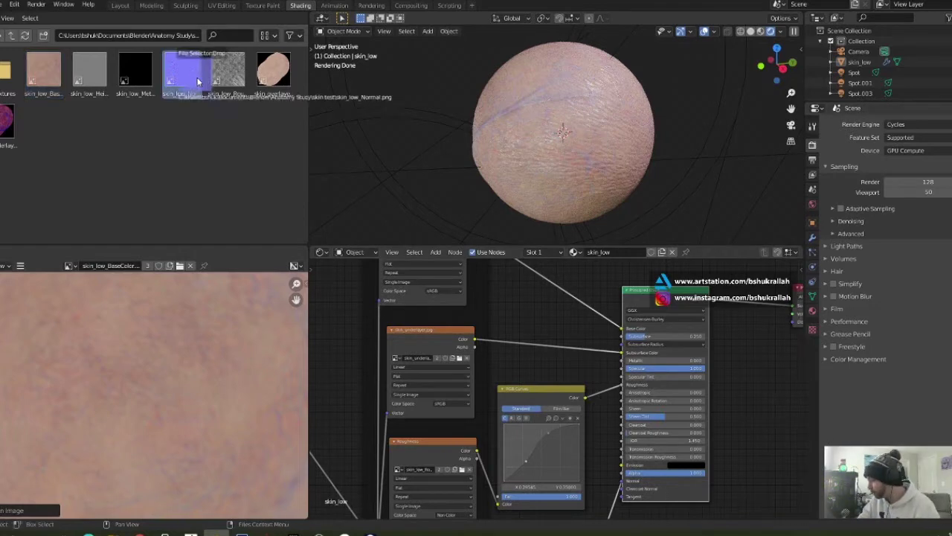
left_click_drag(203, 92, 243, 405)
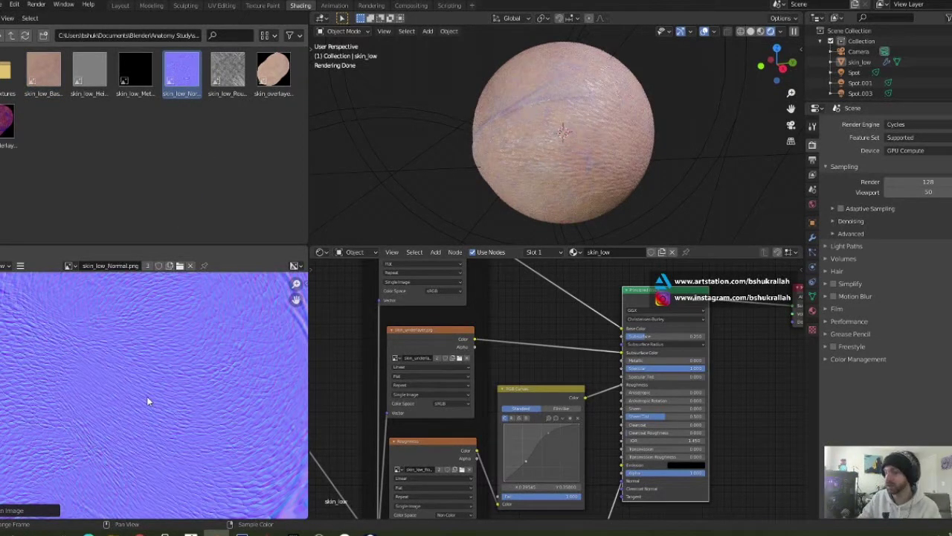
- Cycle the image viewer through Roughness, skin_underlayer and BaseColor, then narrow the texture panels
left_click_drag(227, 70, 108, 383)
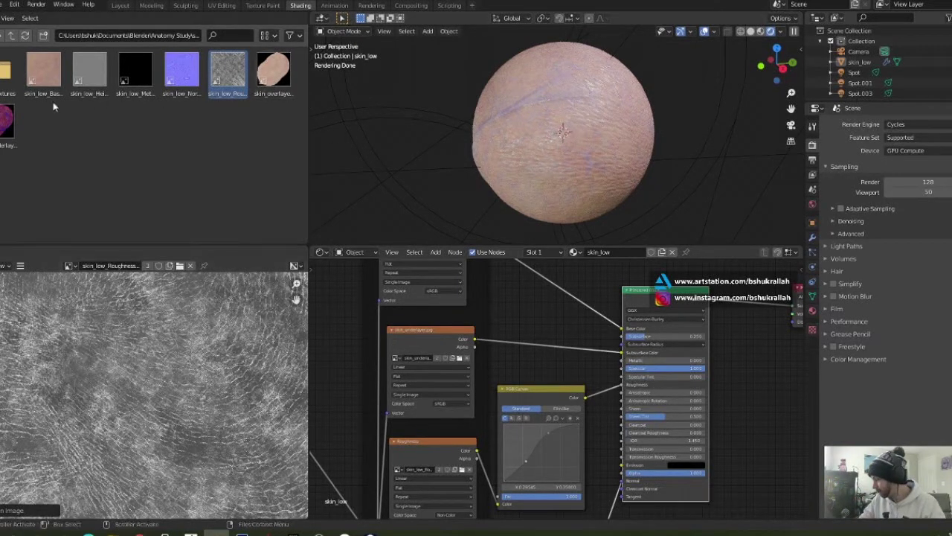
left_click_drag(5, 121, 221, 390)
scroll(196, 388, "down", 2)
scroll(203, 392, "up", 3)
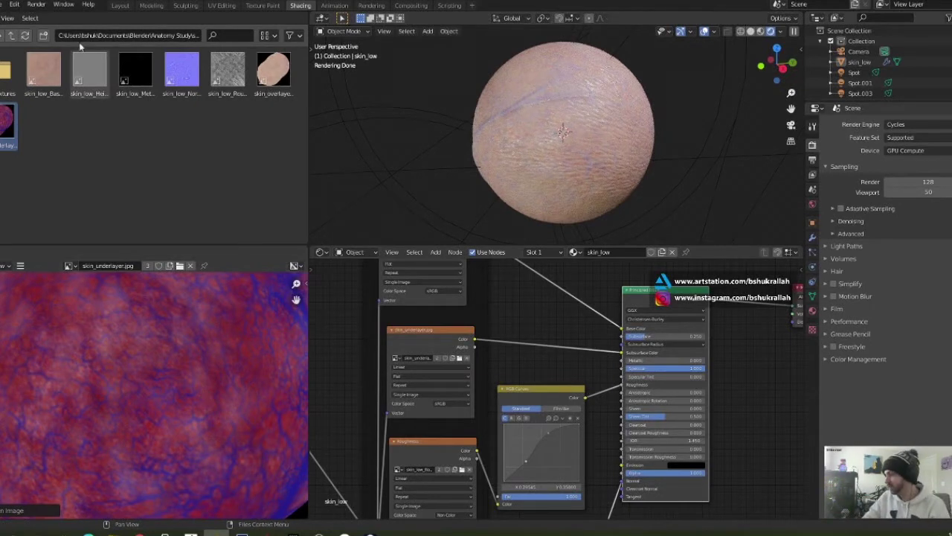
left_click_drag(43, 71, 127, 413)
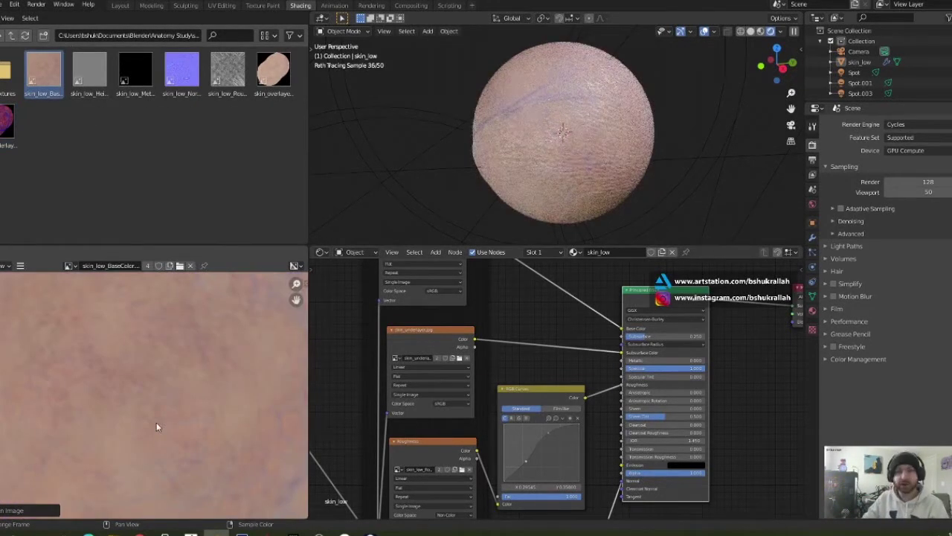
left_click_drag(7, 122, 80, 399)
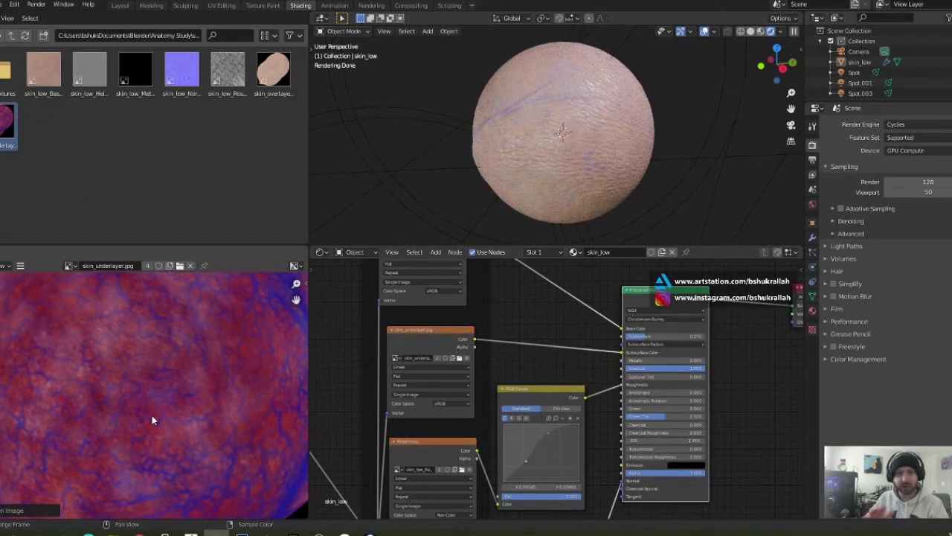
left_click_drag(43, 74, 112, 344)
left_click_drag(309, 357, 104, 353)
- Give the node editor more height and pan to the Mapping and texture nodes
scroll(188, 349, "down", 2)
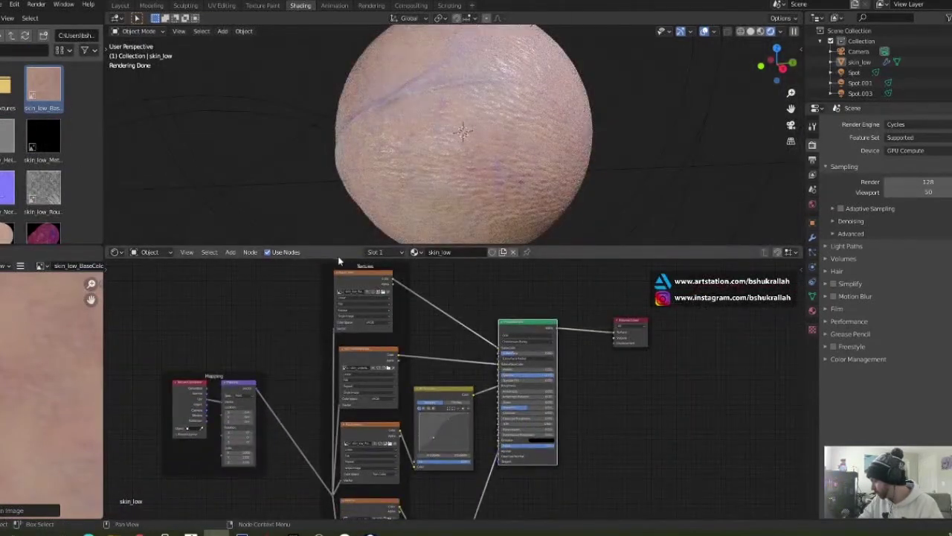
left_click_drag(338, 244, 357, 191)
scroll(212, 350, "up", 3)
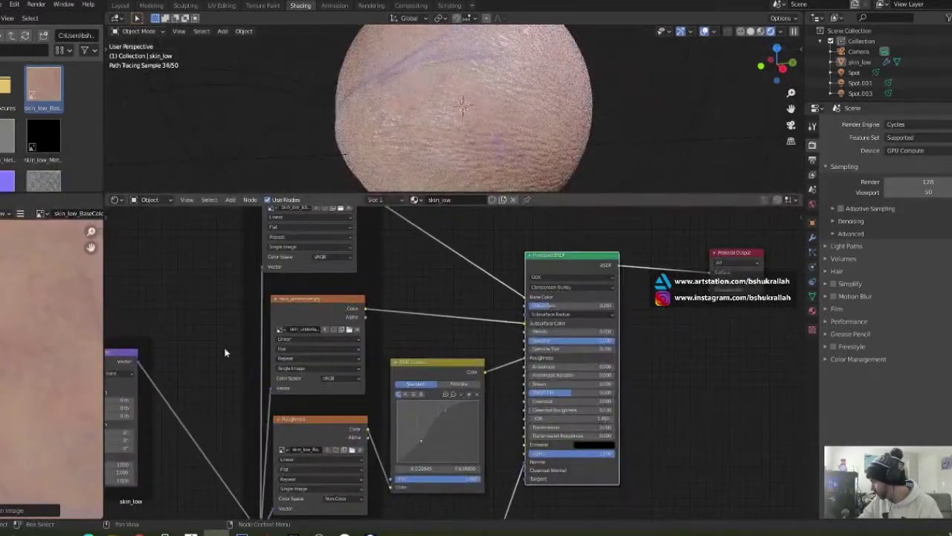
middle_click_drag(213, 350, 421, 280)
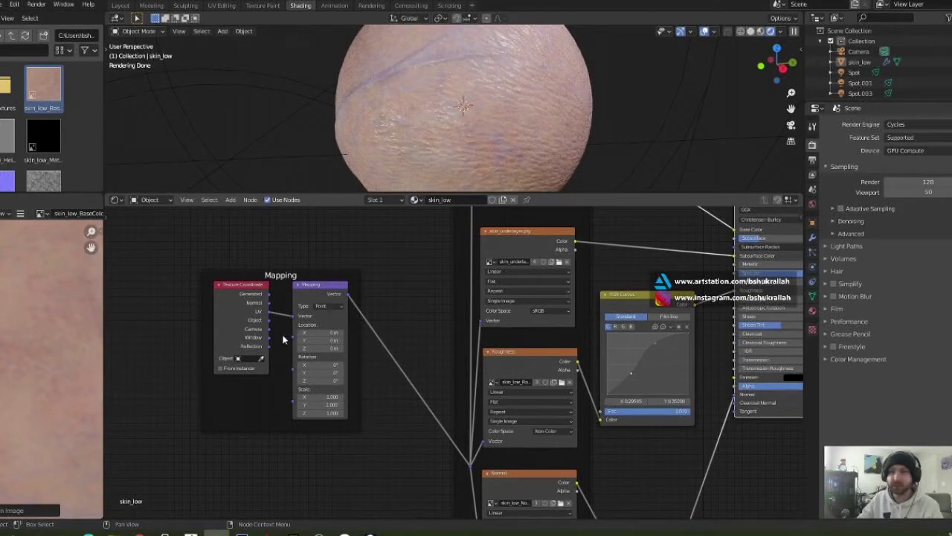
scroll(378, 260, "down", 5, "ctrl")
scroll(505, 121, "down", 2)
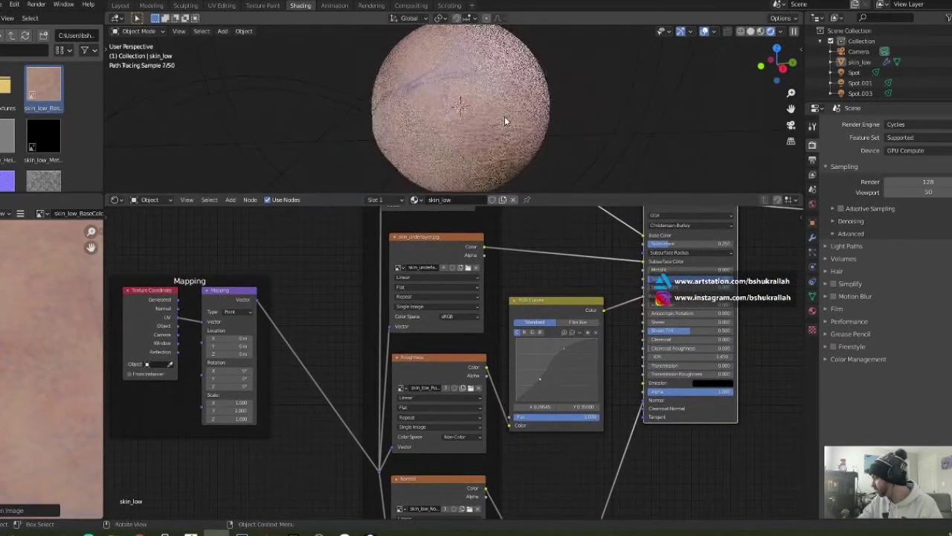
scroll(505, 121, "up", 3)
middle_click_drag(329, 252, 211, 348)
- Move the Principled BSDF node upward and reposition the Normal Map node below the textures
left_click(259, 260)
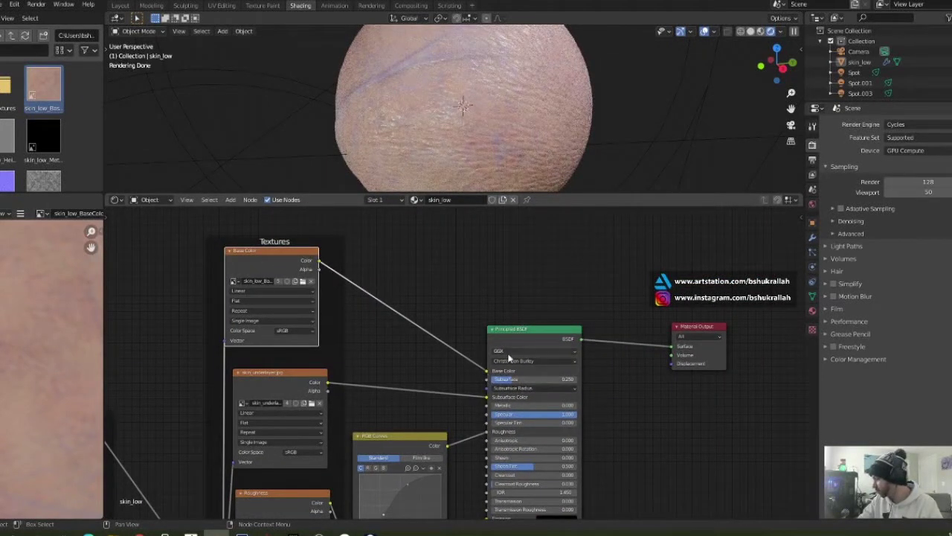
left_click_drag(509, 358, 505, 297)
middle_click_drag(438, 327, 410, 259)
left_click(271, 304)
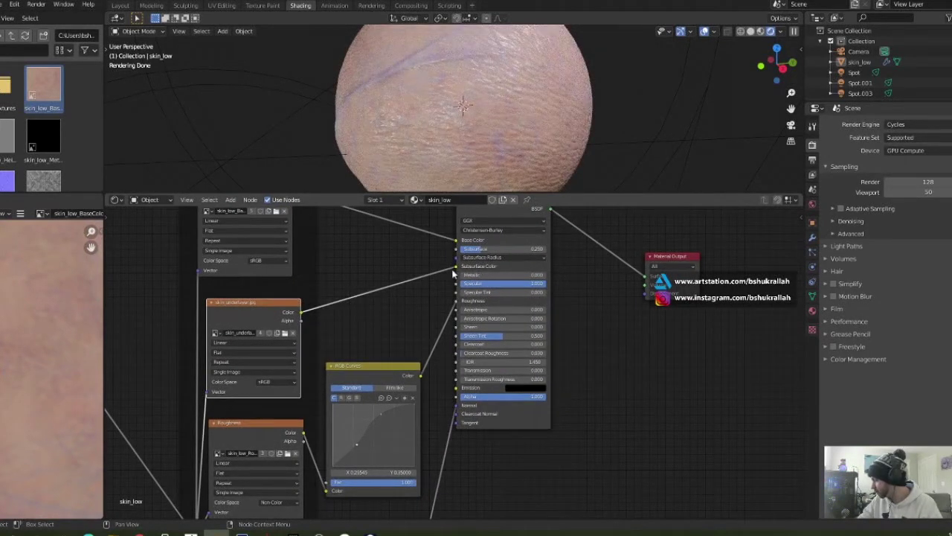
middle_click_drag(372, 347, 353, 328)
left_click(272, 344)
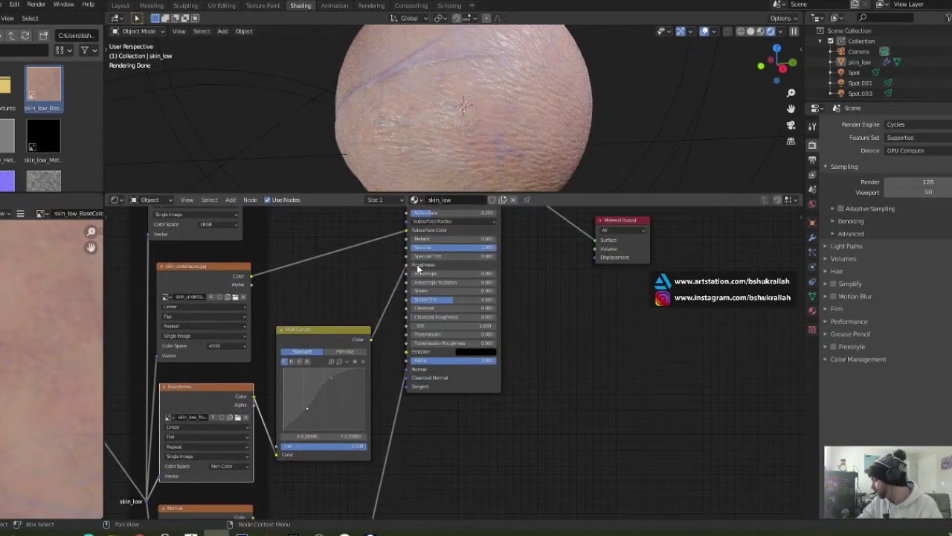
left_click_drag(338, 514, 360, 431)
middle_click_drag(497, 365, 430, 457)
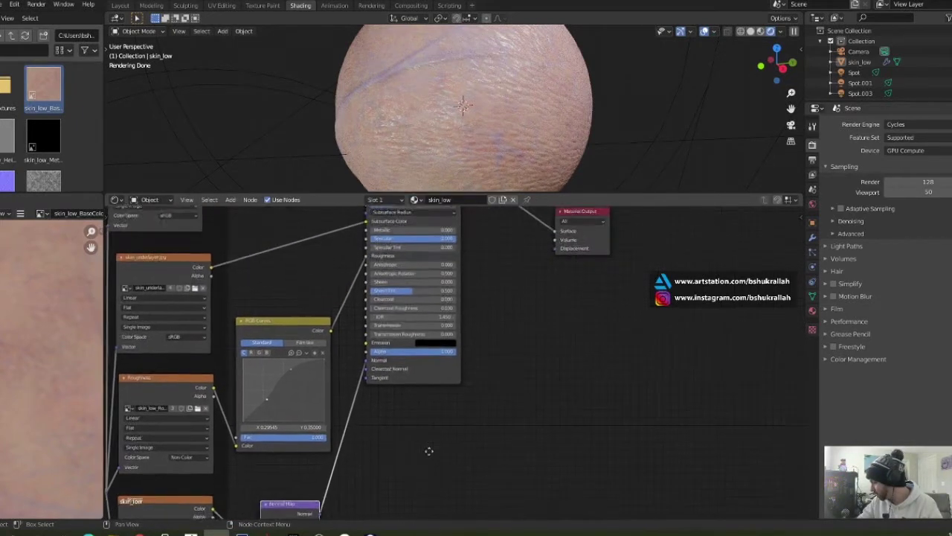
- Recentre on the shader nodes and place Material Output beside the BSDF output
key("KP_Decimal")
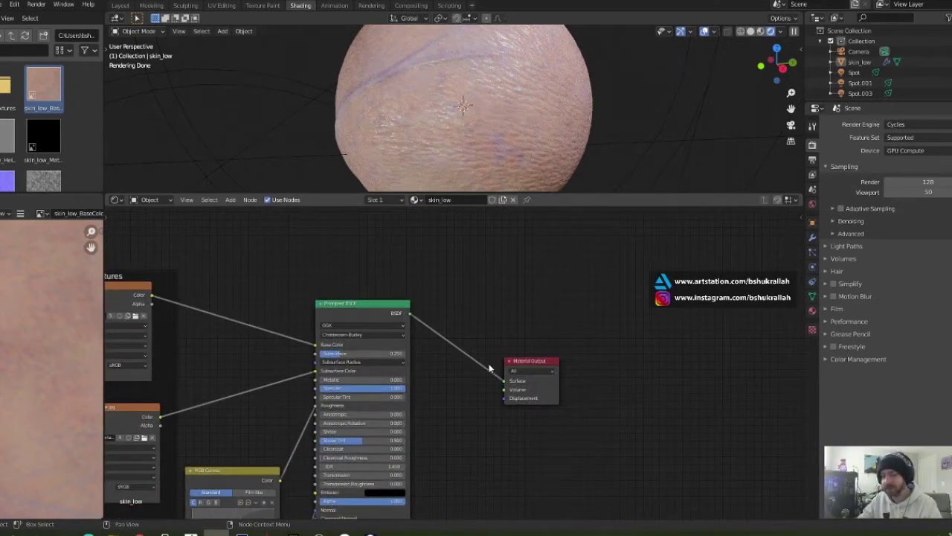
key("g")
left_click(495, 339)
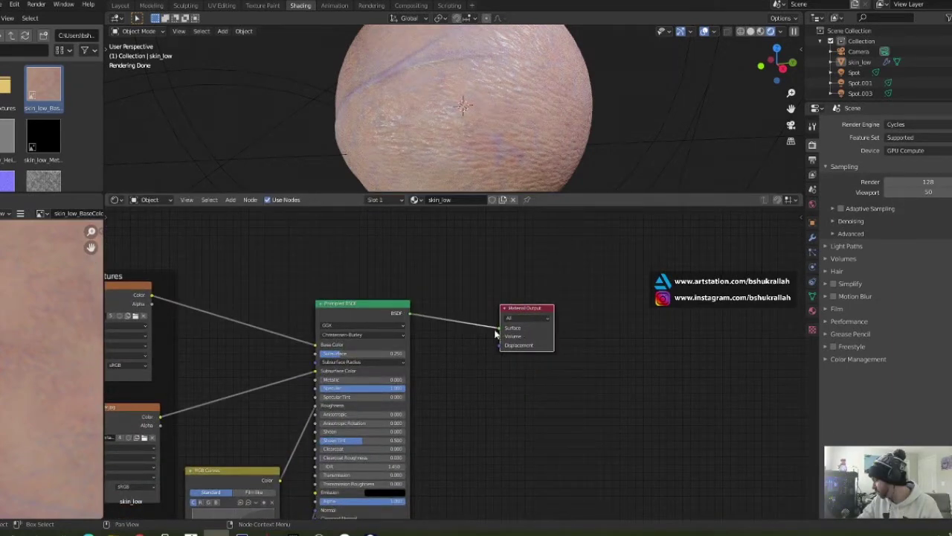
- Try Metallic at about 0.5 and 1.0, reset it to 0, and drop Subsurface to 0
scroll(485, 362, "up", 3)
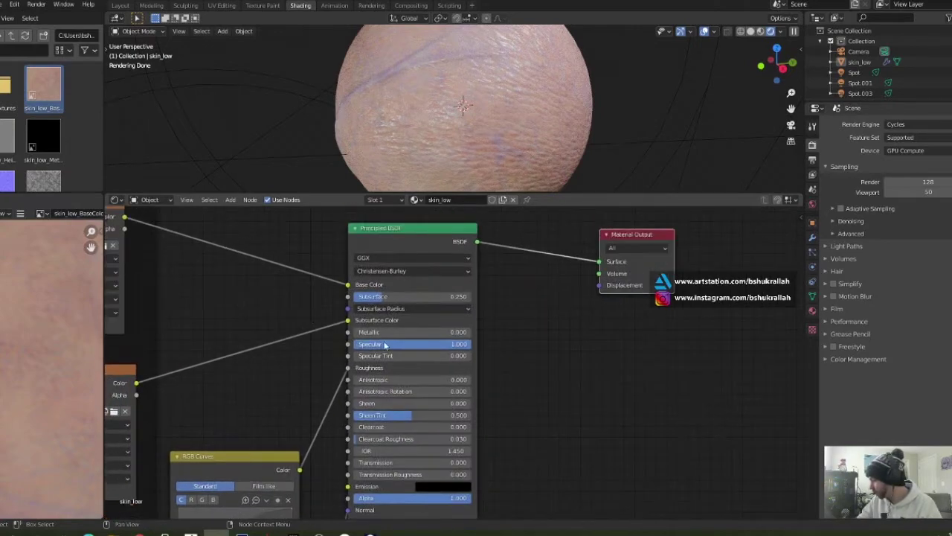
left_click_drag(368, 332, 471, 331)
middle_click_drag(514, 315, 504, 346)
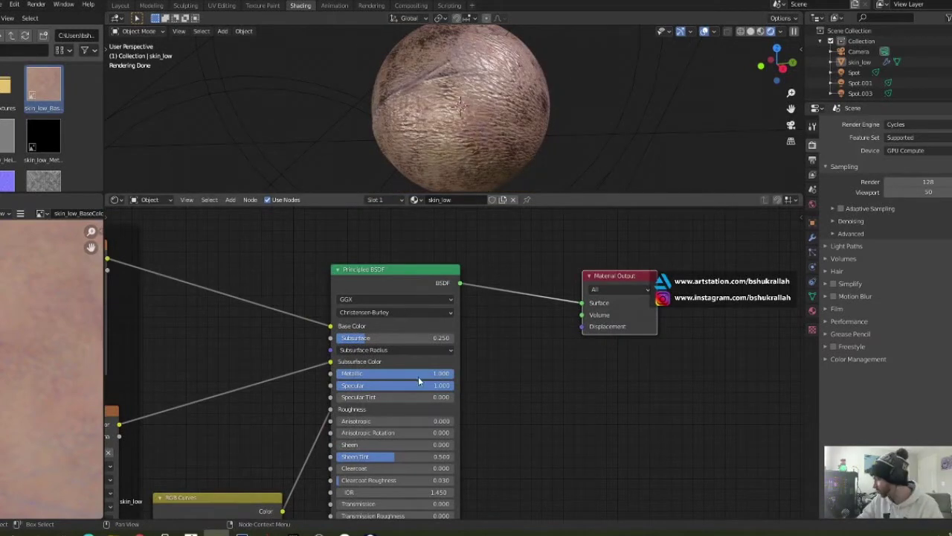
left_click_drag(419, 373, 337, 374)
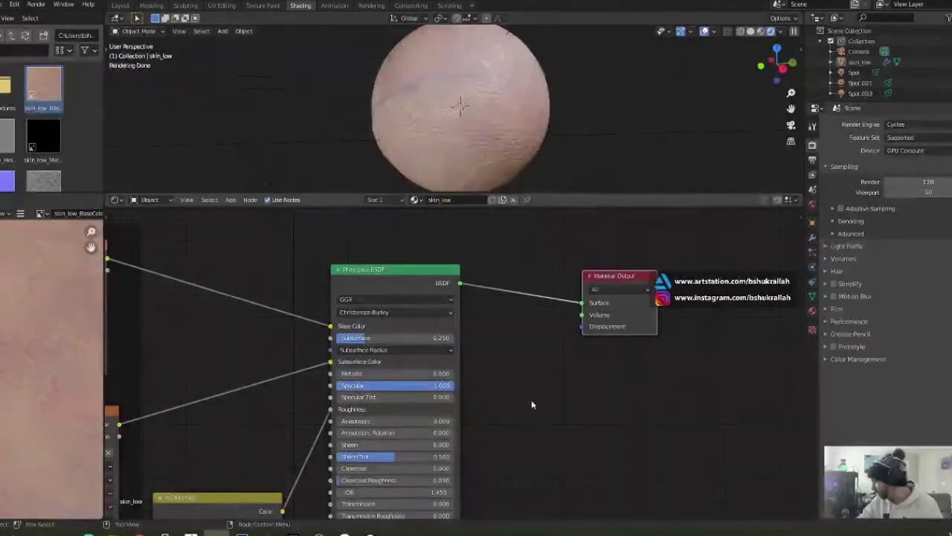
left_click_drag(369, 338, 328, 337)
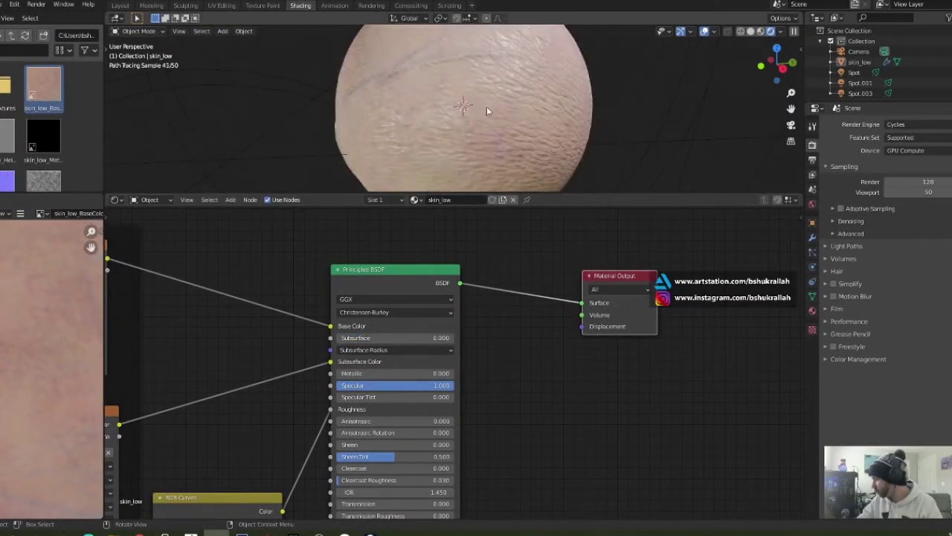
left_click_drag(547, 194, 551, 268)
mouse_move(549, 206)
middle_mouse_down()
mouse_move(404, 192)
mouse_move(516, 191)
middle_mouse_up()
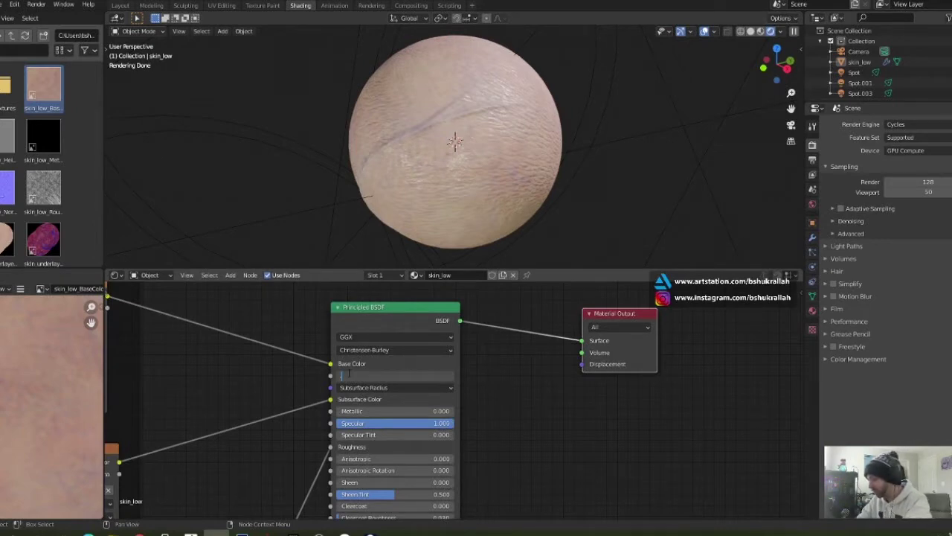
- Set Subsurface to 0.25 and swap the Subsurface Color texture link for a flat pale pink
key("Return")
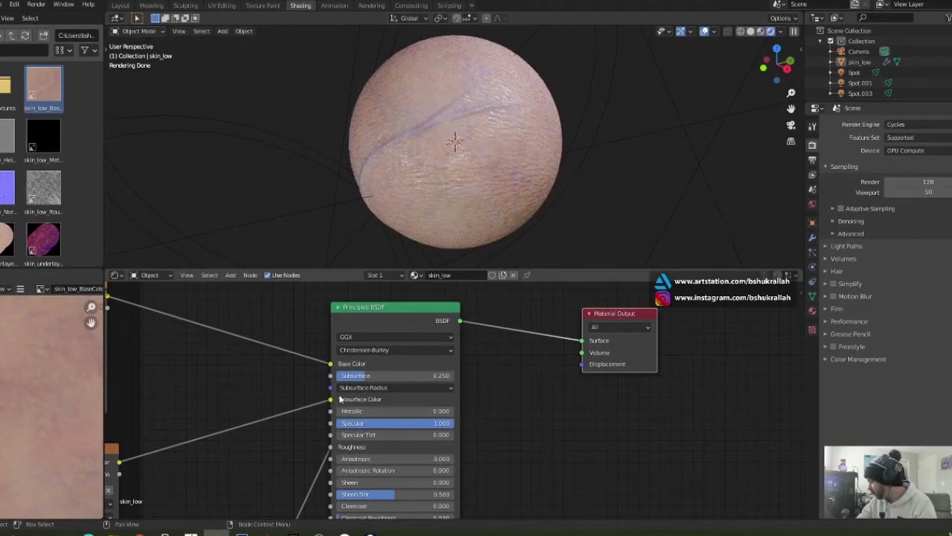
left_click_drag(331, 398, 221, 421)
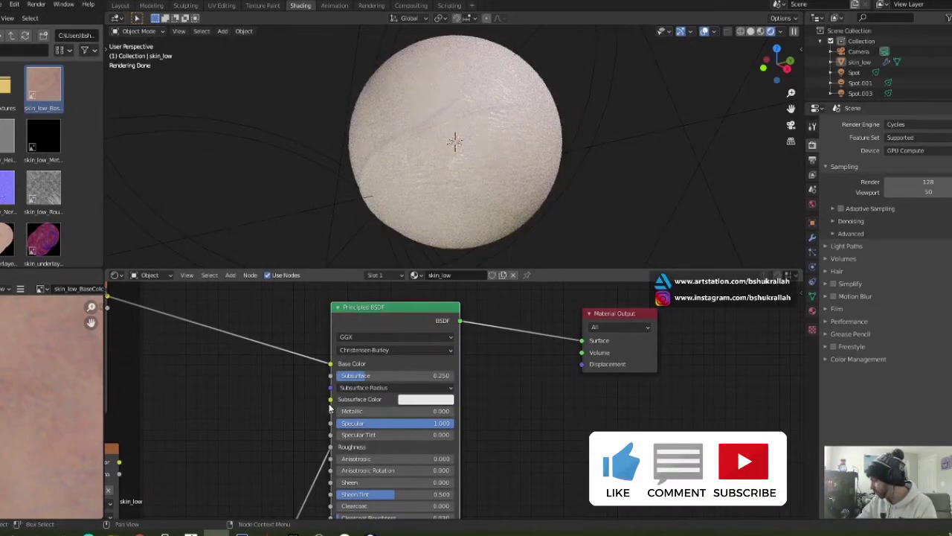
left_click(426, 405)
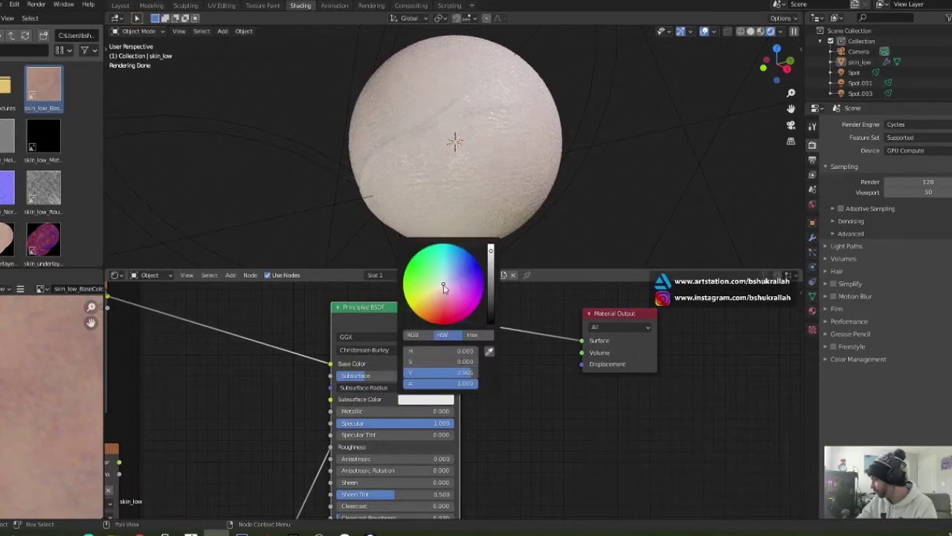
mouse_move(445, 298)
left_mouse_down()
mouse_move(449, 312)
mouse_move(469, 305)
mouse_move(441, 313)
left_mouse_up()
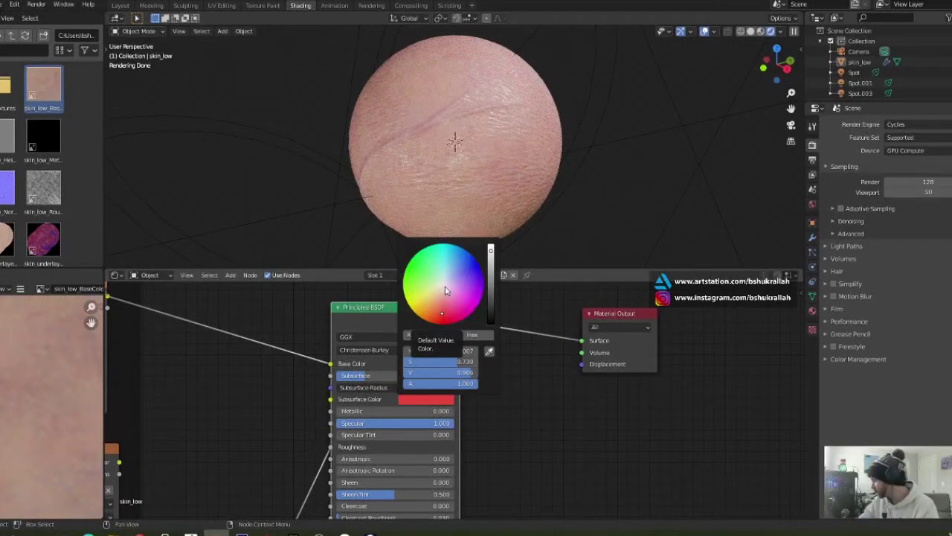
left_click(442, 291)
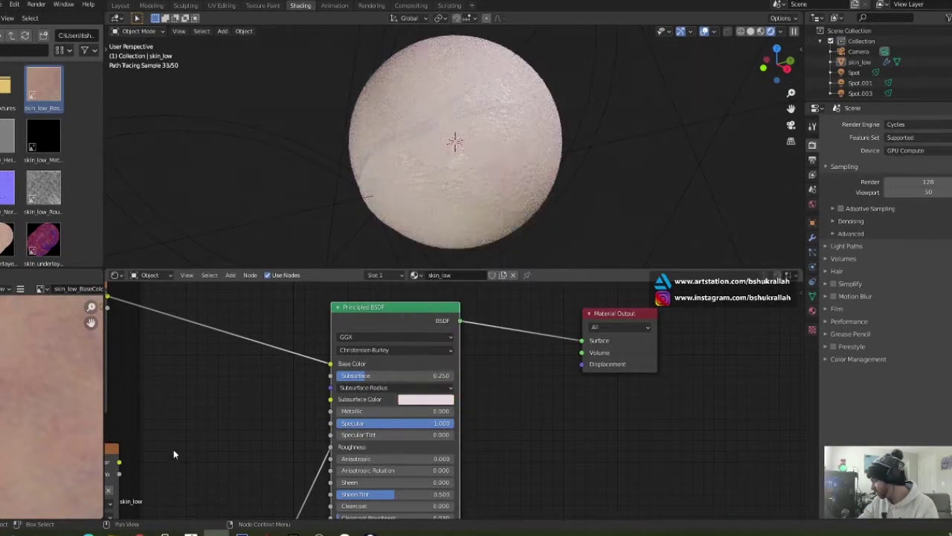
middle_click_drag(186, 439, 300, 423)
middle_click_drag(234, 461, 335, 426)
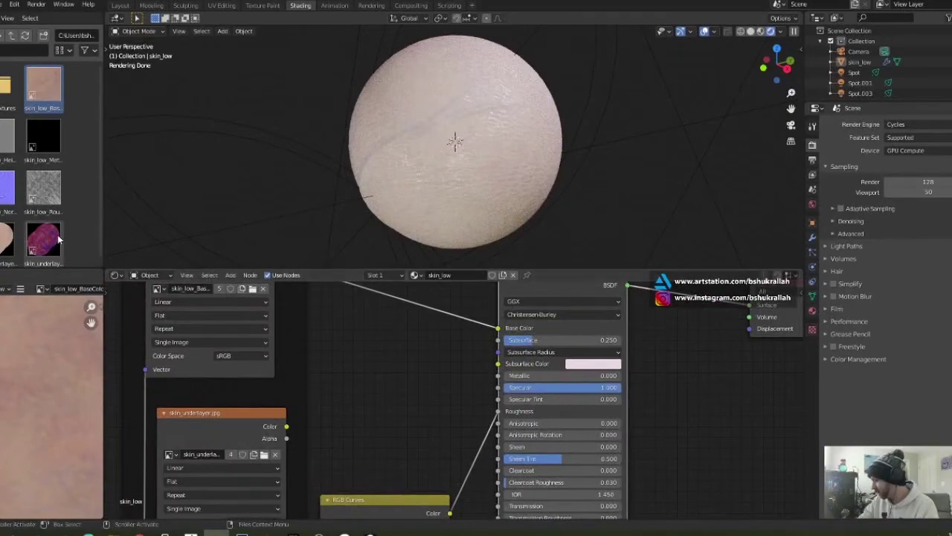
- Show skin_underlayer.jpg in the image editor and connect its Color output to Subsurface Color
left_click_drag(55, 239, 311, 397)
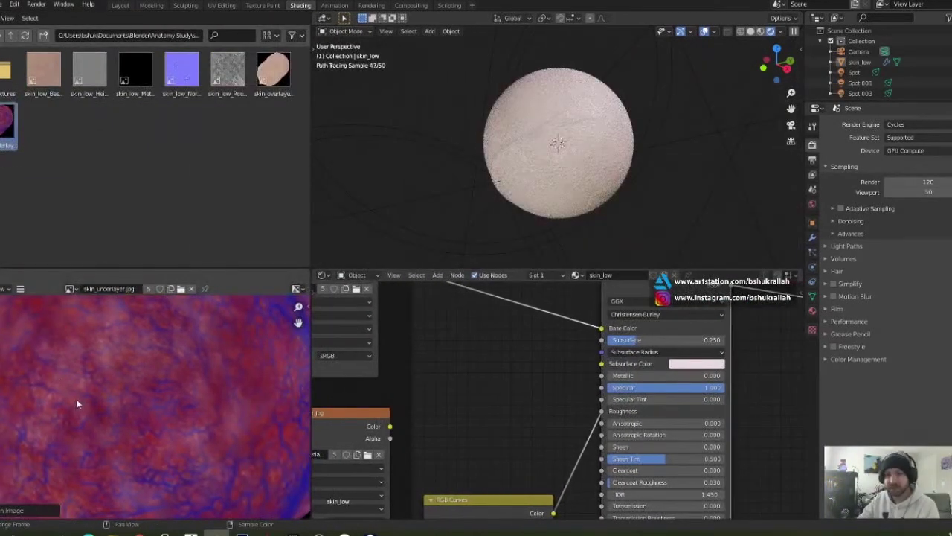
scroll(212, 420, "down", 2)
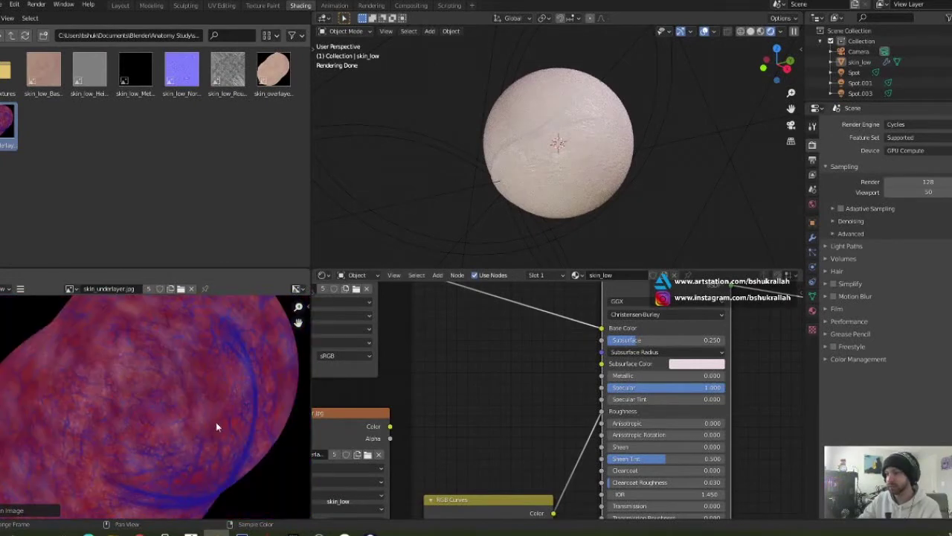
scroll(223, 432, "up", 4)
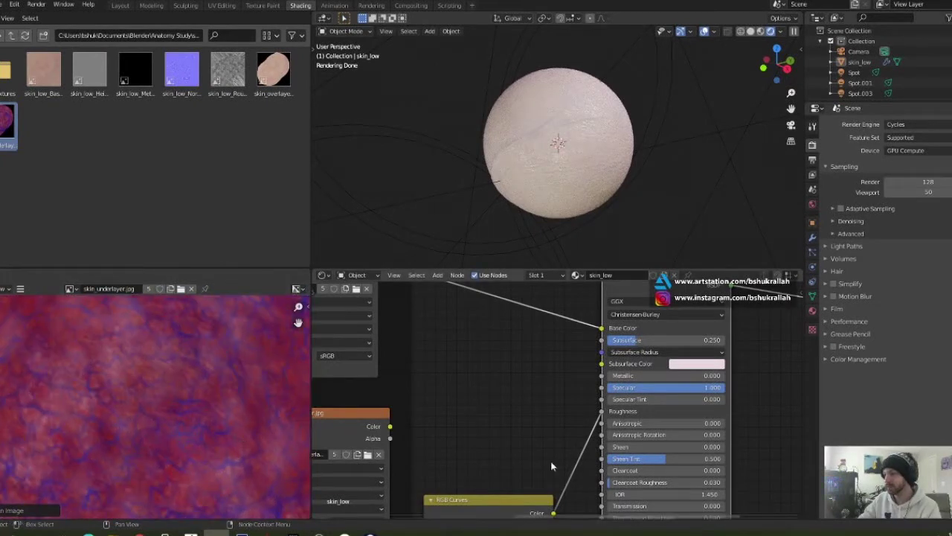
middle_click_drag(429, 404, 409, 402)
left_click_drag(369, 426, 582, 362)
- Push Subsurface up to about 0.87, then bring it back down near 0.2
scroll(559, 108, "up", 3)
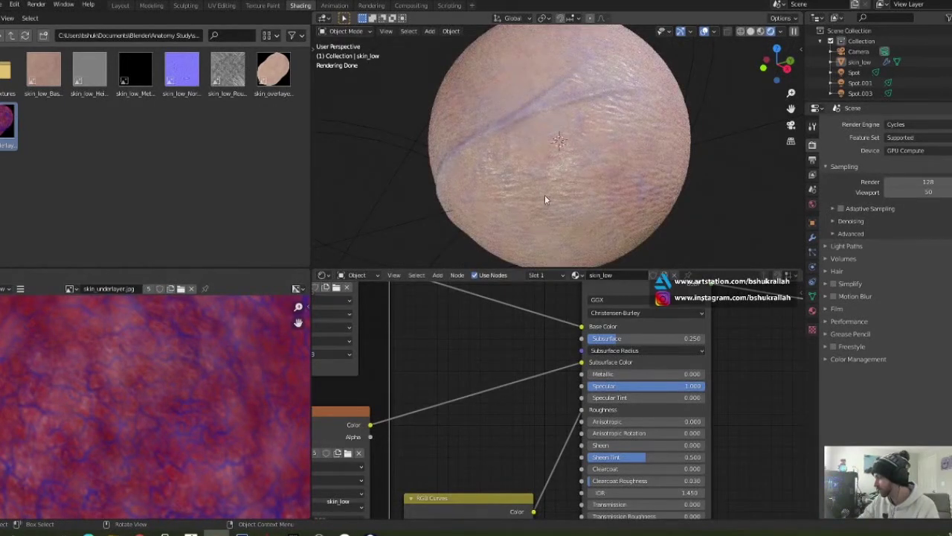
middle_click_drag(595, 357, 433, 353)
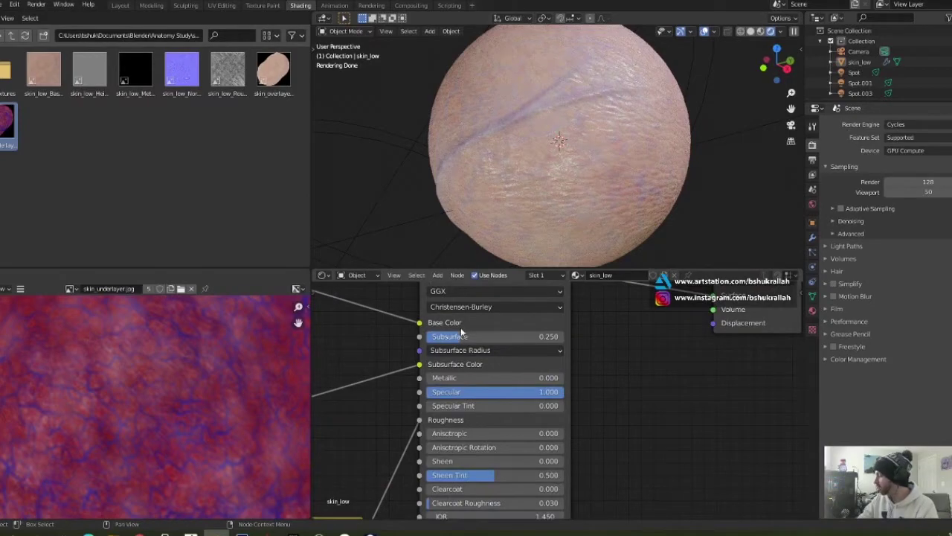
left_click_drag(457, 336, 546, 336)
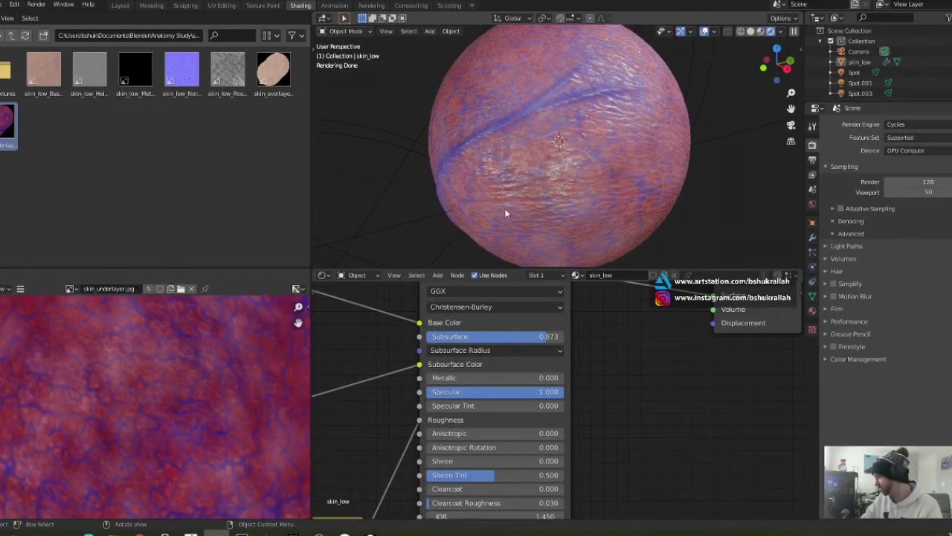
left_click_drag(543, 336, 451, 334)
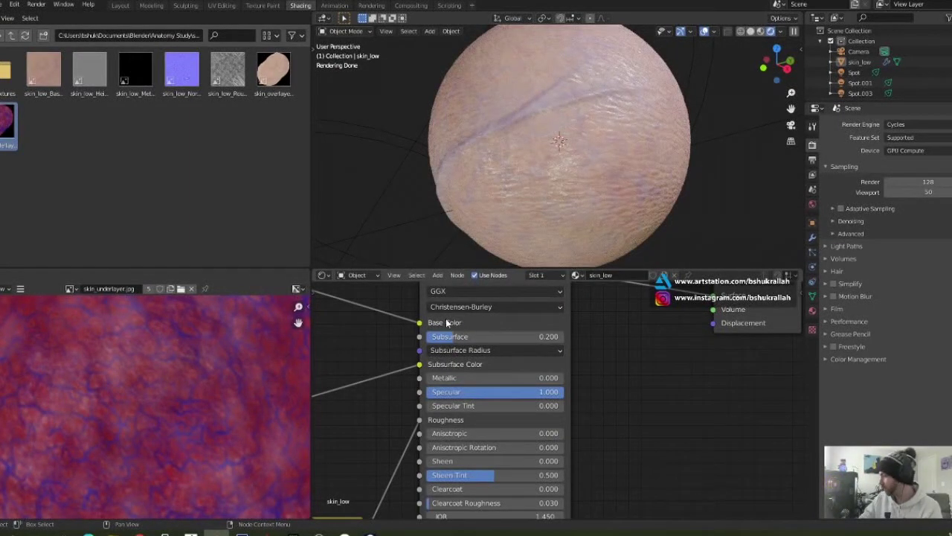
left_click_drag(450, 336, 450, 336)
- Set Subsurface to 0.25 and inspect the Subsurface Radius values 1.0, 0.8, 1.0
left_click(450, 337)
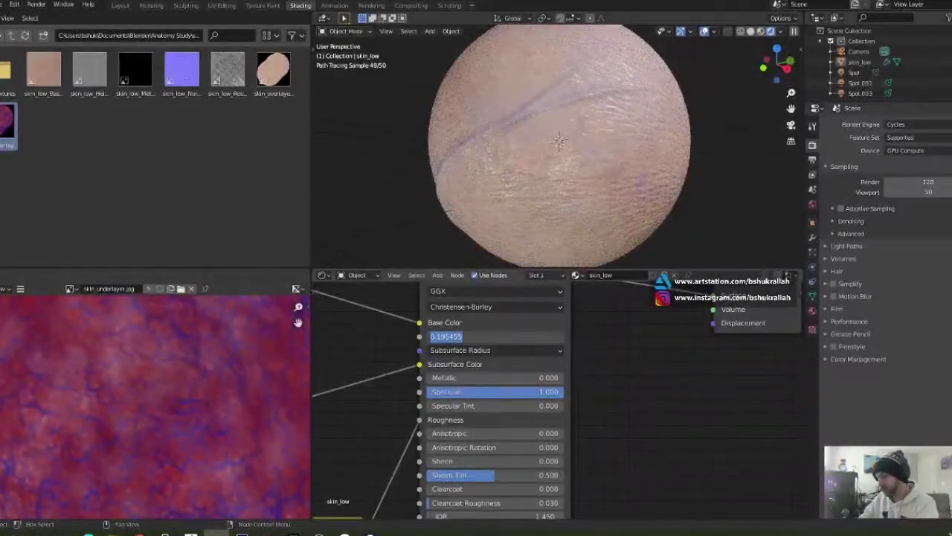
type("25")
key("Return")
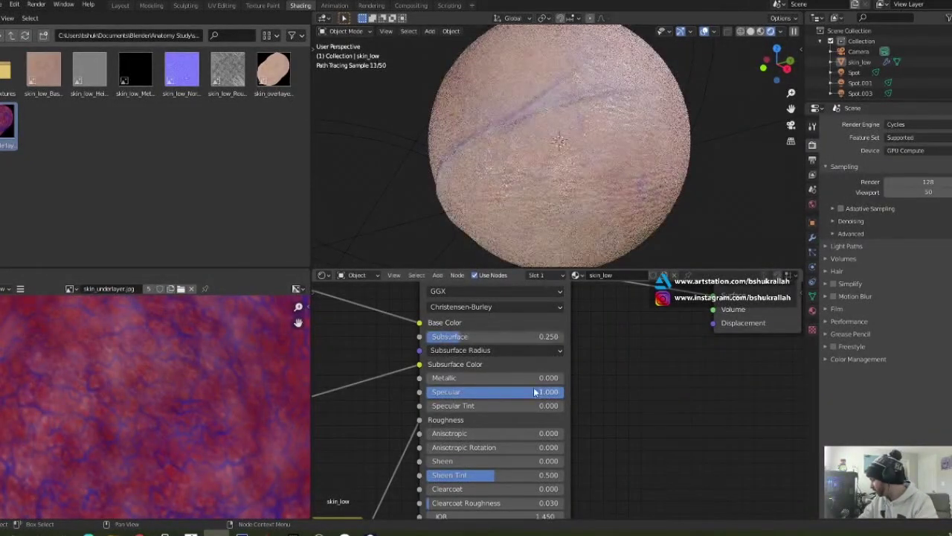
left_click(512, 354)
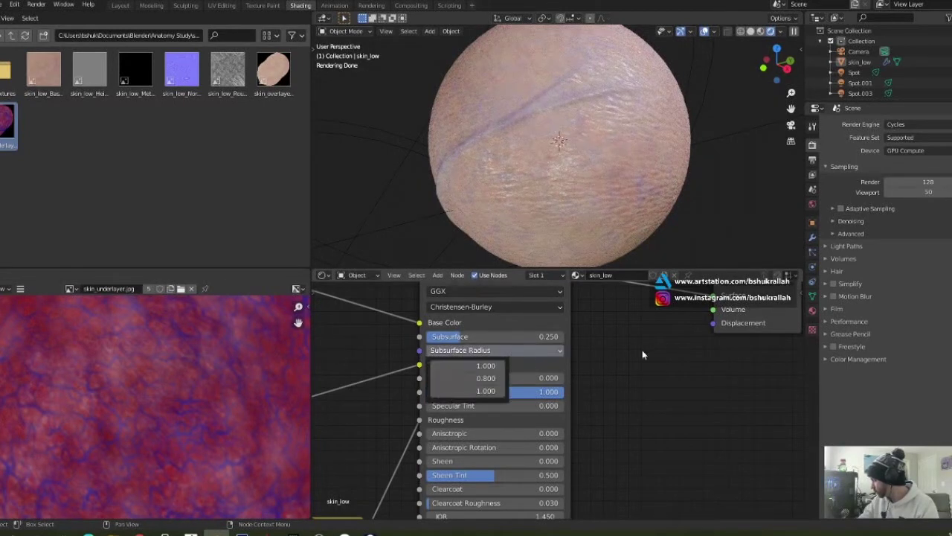
left_click(499, 350)
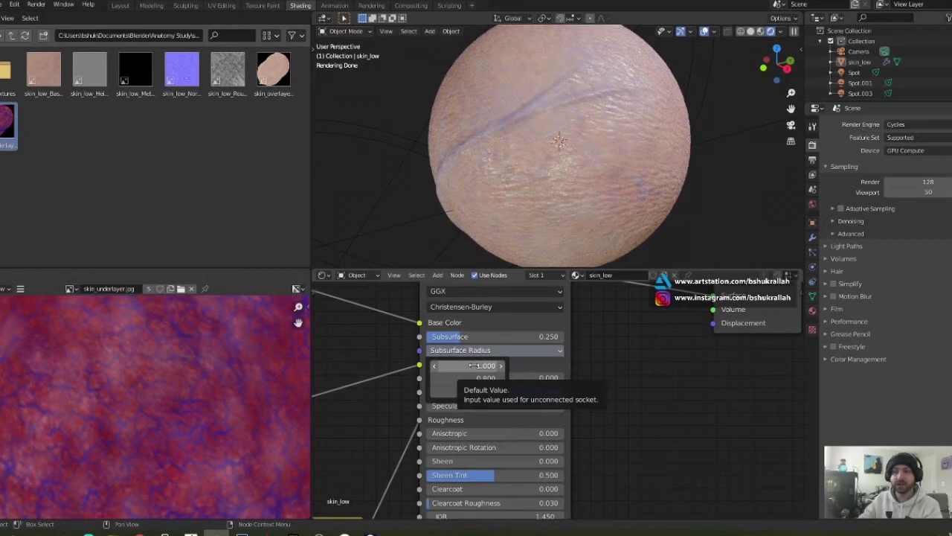
left_click(477, 350)
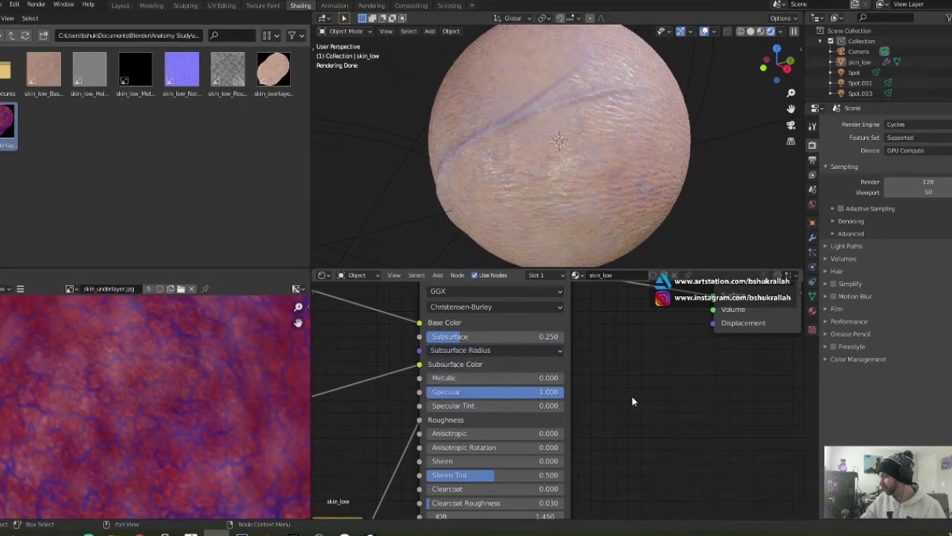
- Zoom out to the scene's lights and hide Spot.001 and Spot
scroll(672, 115, "down", 4)
scroll(673, 118, "down", 4)
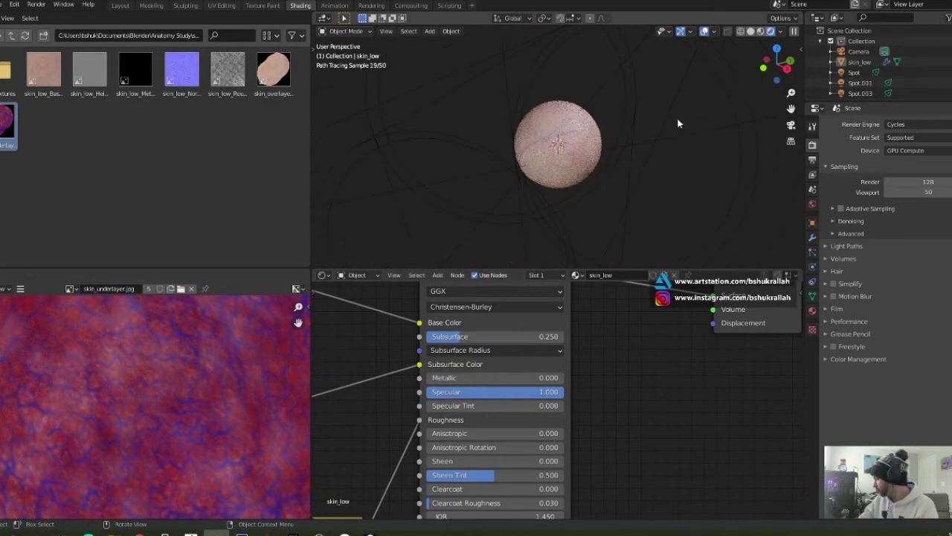
middle_click_drag(647, 159, 664, 204)
left_click(666, 193)
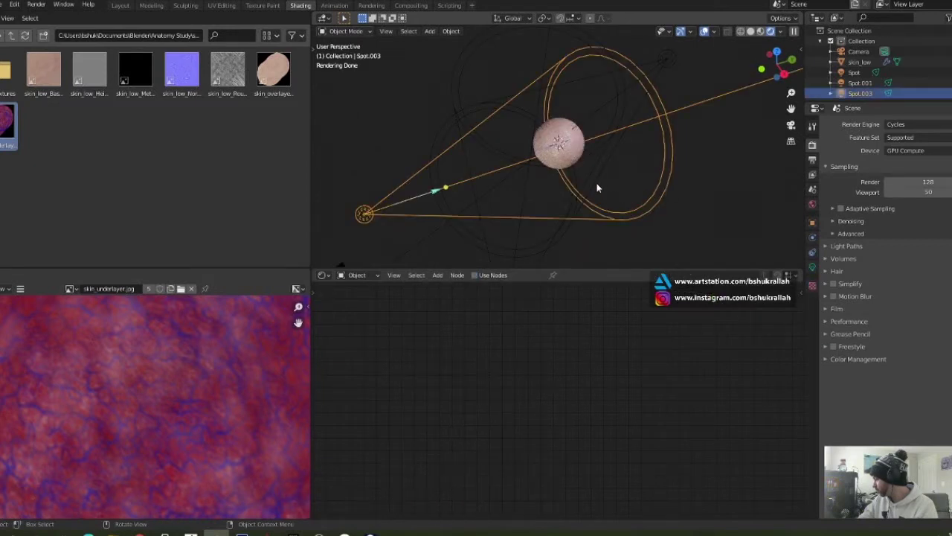
left_click(518, 228)
key("h")
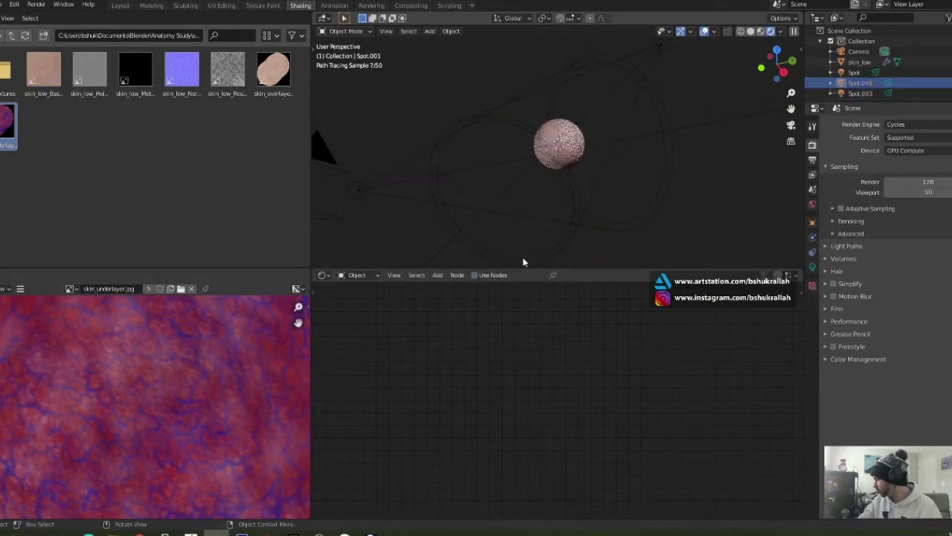
left_click(660, 45)
key("h")
scroll(611, 163, "up", 5)
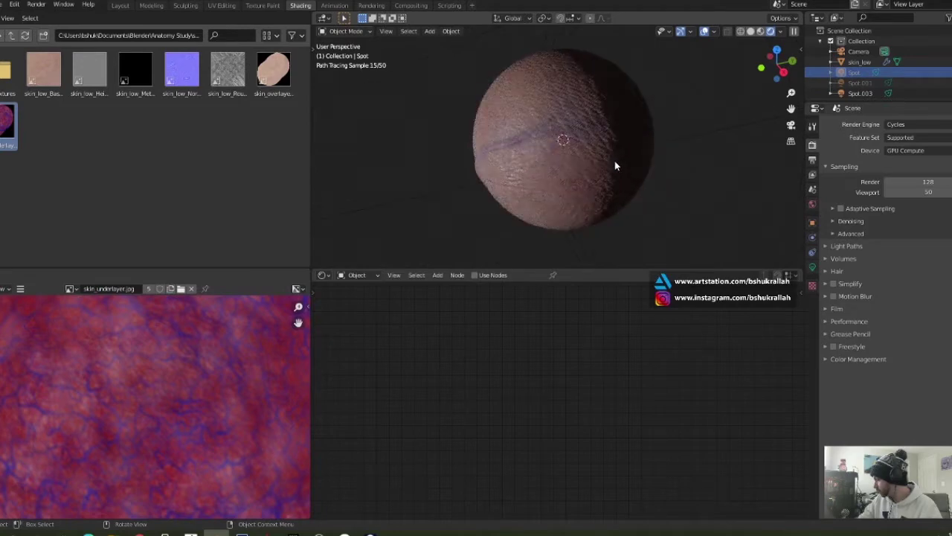
scroll(628, 183, "down", 1)
- Select the sphere, raise the first Subsurface Radius value, then retype the first and second values
left_click(524, 192)
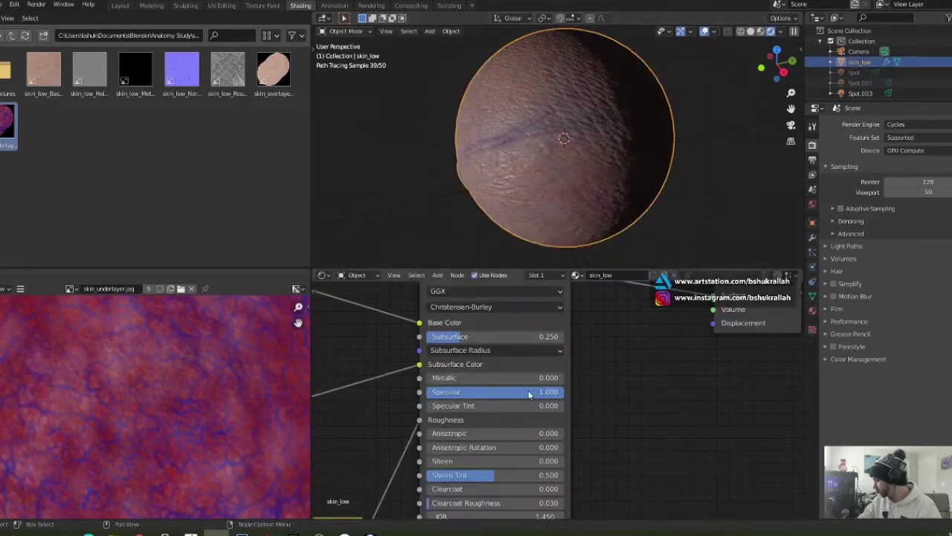
left_click(493, 350)
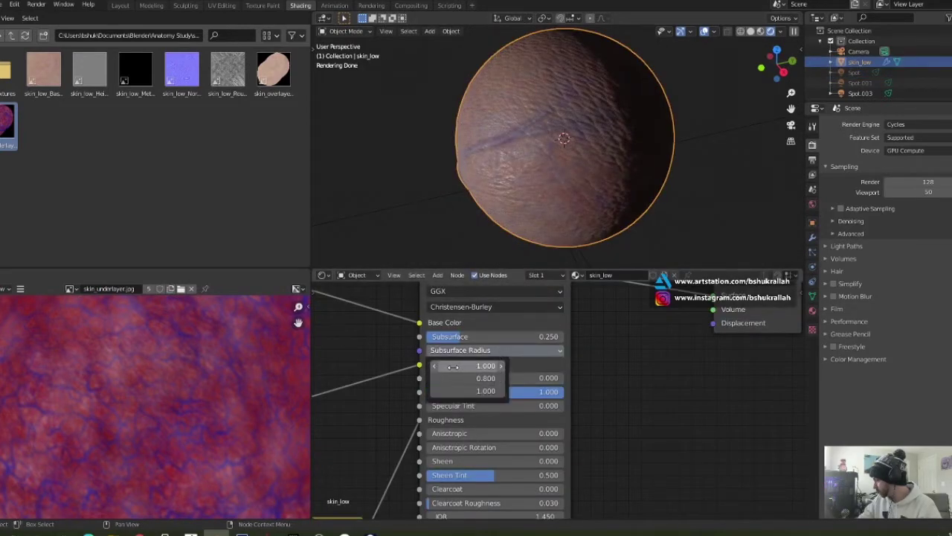
left_click_drag(453, 366, 640, 366)
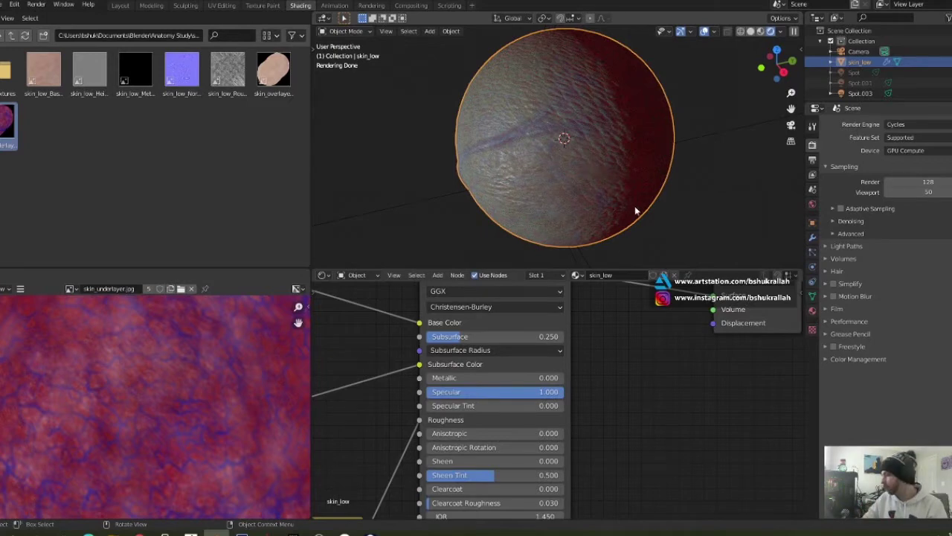
left_click(487, 350)
left_click(480, 365)
type("80.8")
key("BackSpace")
key("BackSpace")
key("BackSpace")
key("BackSpace")
type("1")
key("Tab")
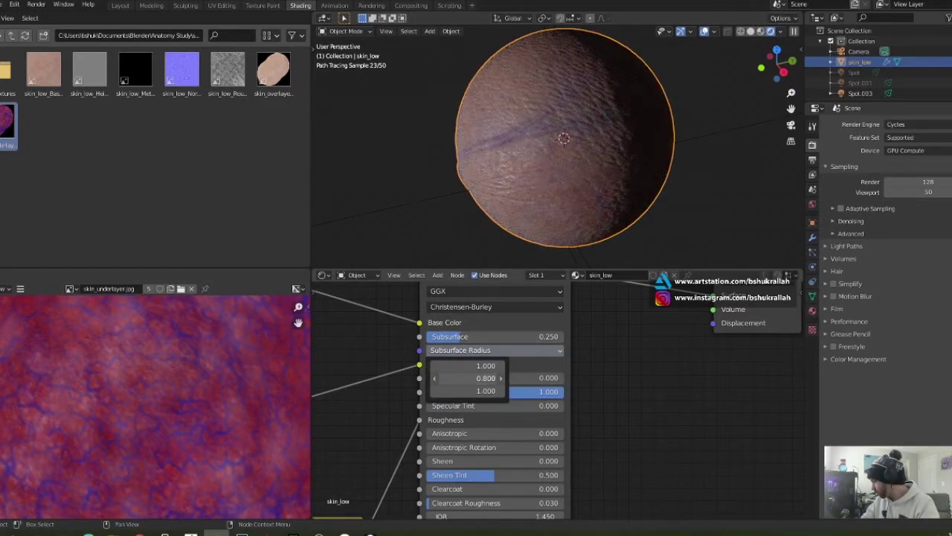
type("1.0")
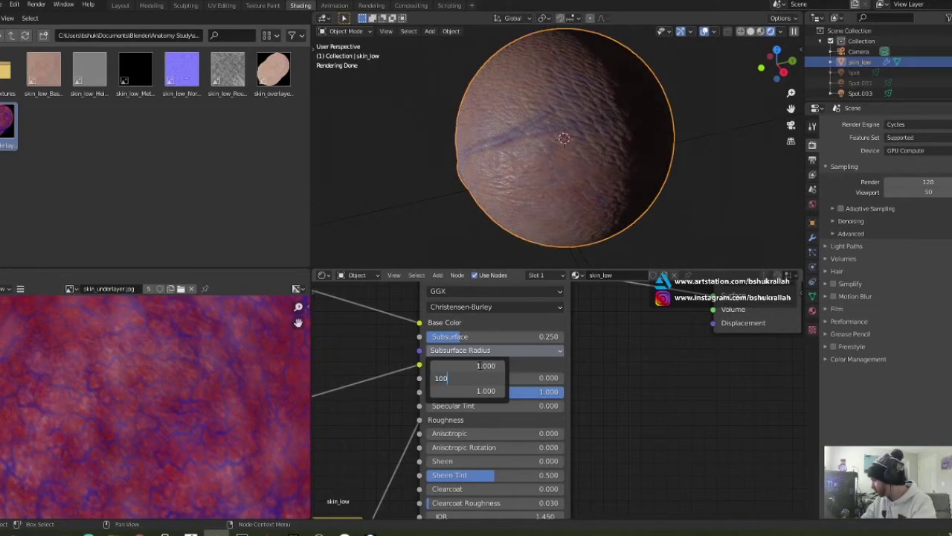
type("0")
key("Return")
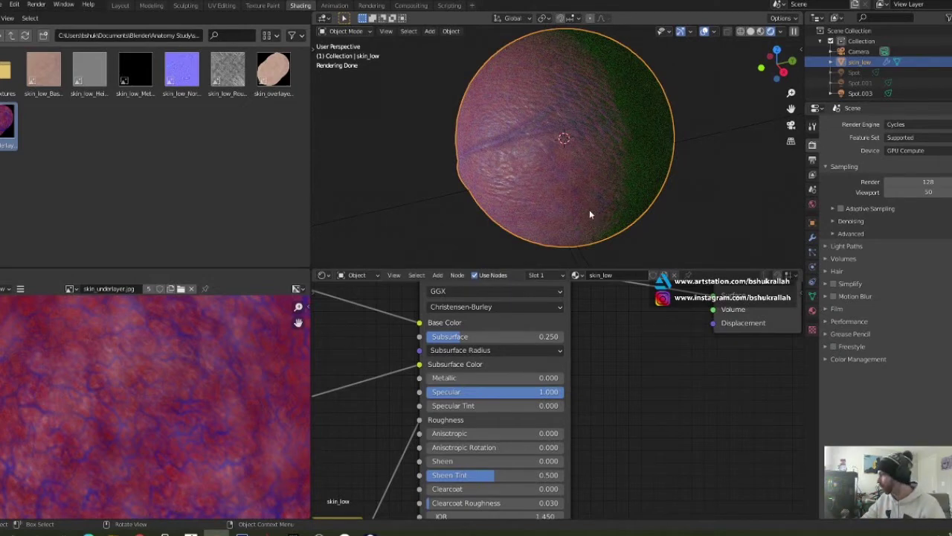
- Set the middle Subsurface Radius to 0.2, keep the third at 1.0, and retype the first as 3.6
left_click(484, 350)
left_click(478, 378)
key("Tab")
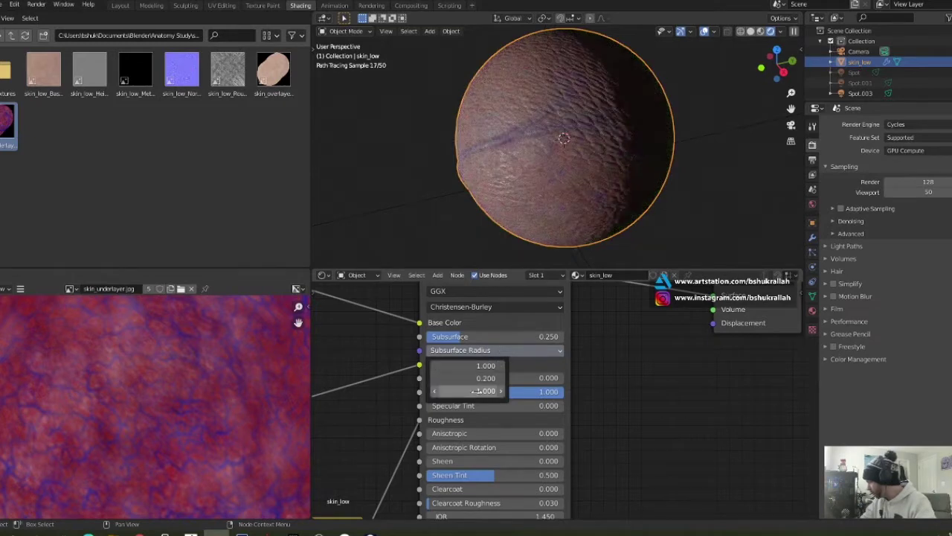
type("1.0")
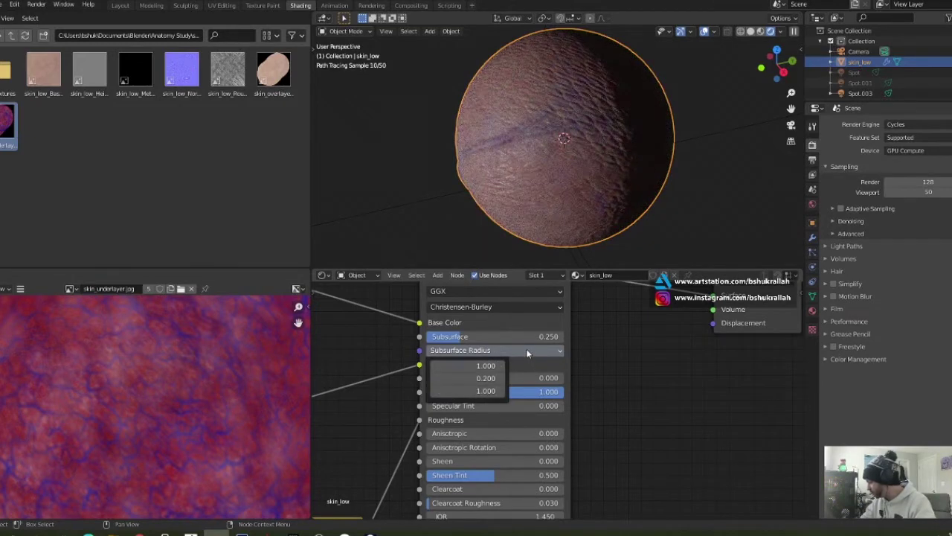
key("Return")
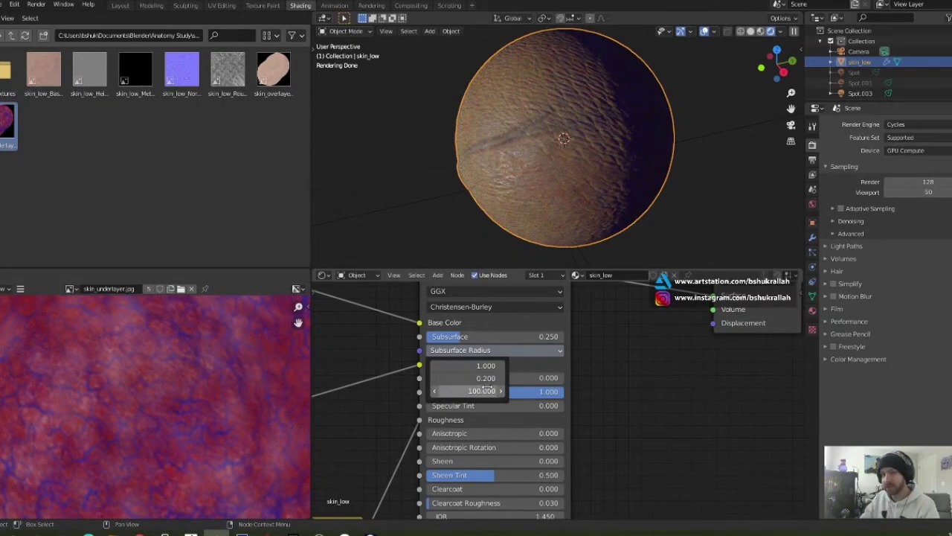
key("ctrl+z")
left_click(485, 365)
type("3.6")
key("Return")
- Raise the first Subsurface Radius value to 11.200 and nudge the RGB Curves node up
left_click_drag(460, 365, 517, 366)
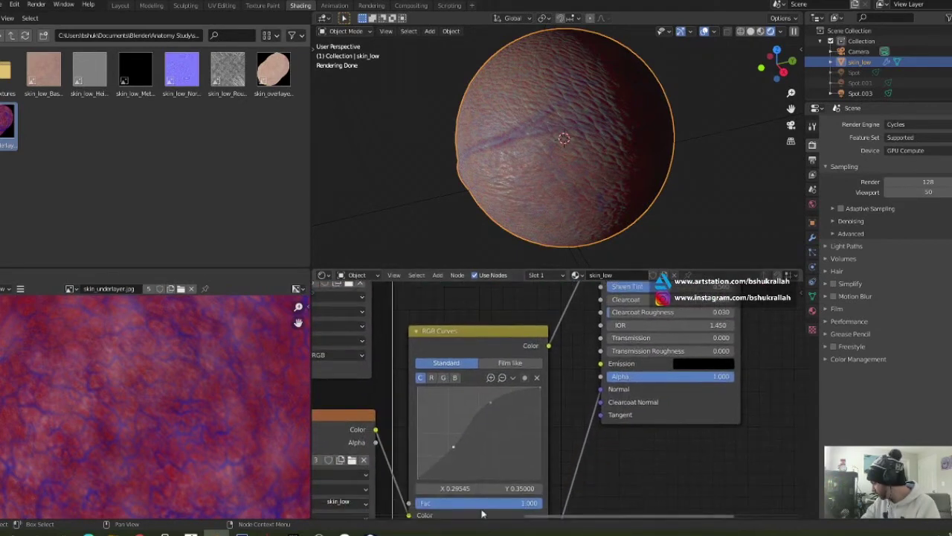
left_click_drag(447, 342, 462, 323)
scroll(497, 404, "down", 1)
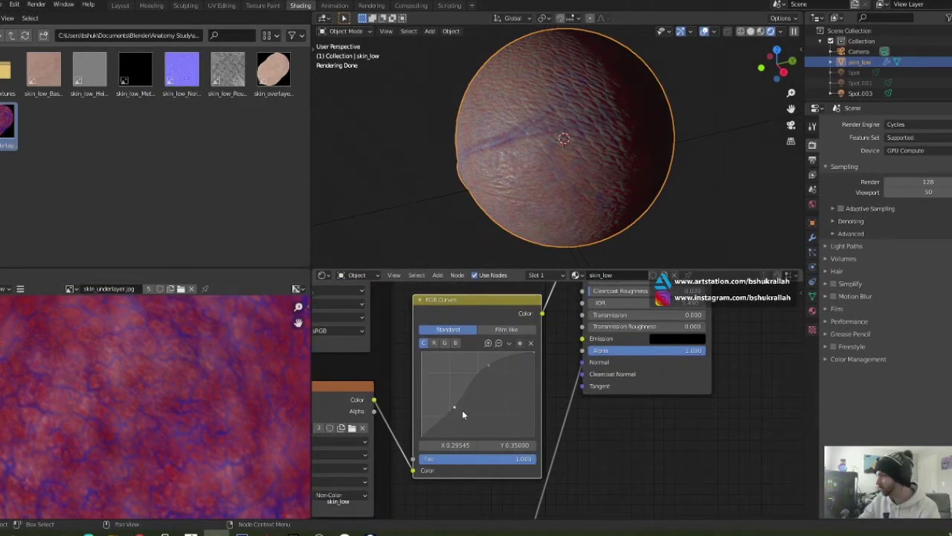
- Reset the RGB curve to a diagonal, bend it upward with a new point, and show skin_low_Roughness in the Image Editor
left_click(493, 366)
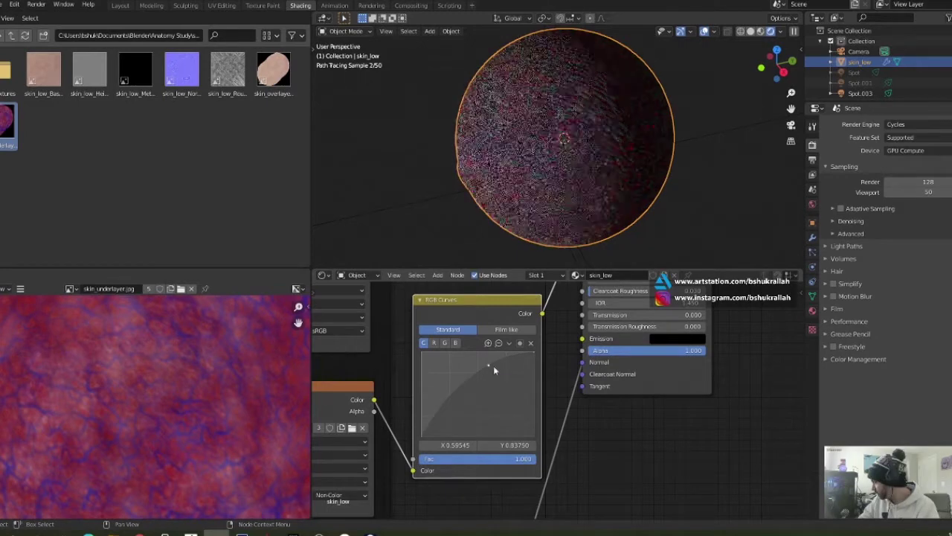
left_click(531, 343)
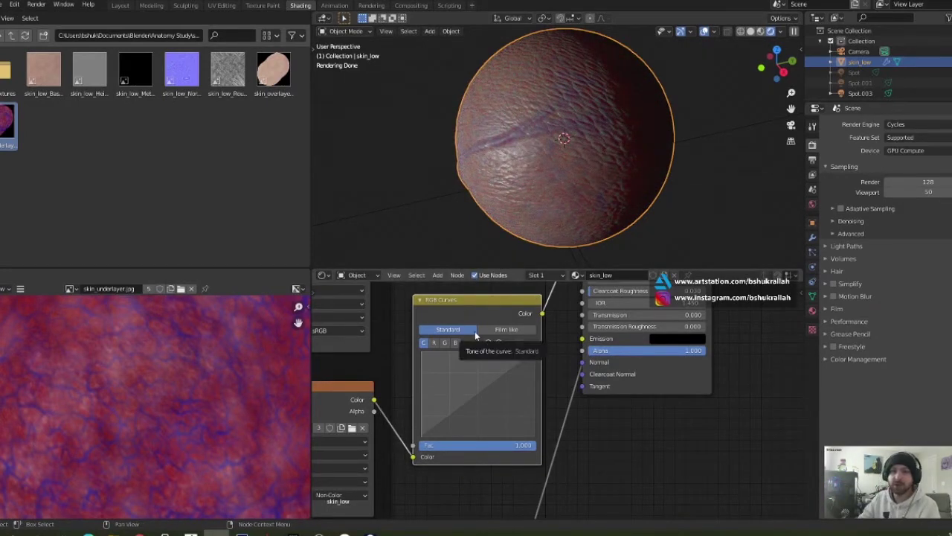
left_click_drag(462, 417, 449, 375)
left_click_drag(228, 70, 190, 365)
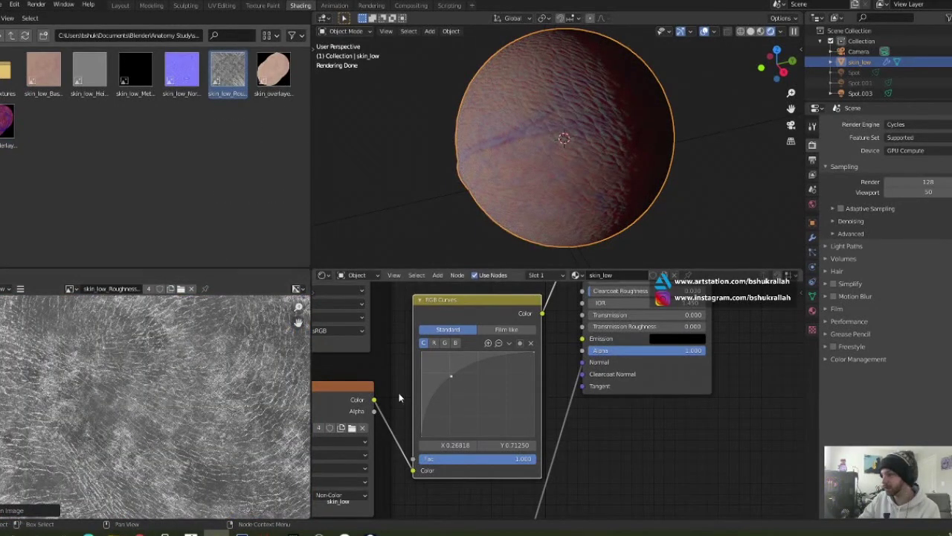
- Add a second curve point and adjust both points into a gentle S-curve
mouse_move(451, 380)
left_mouse_down()
mouse_move(456, 398)
mouse_move(457, 382)
left_mouse_up()
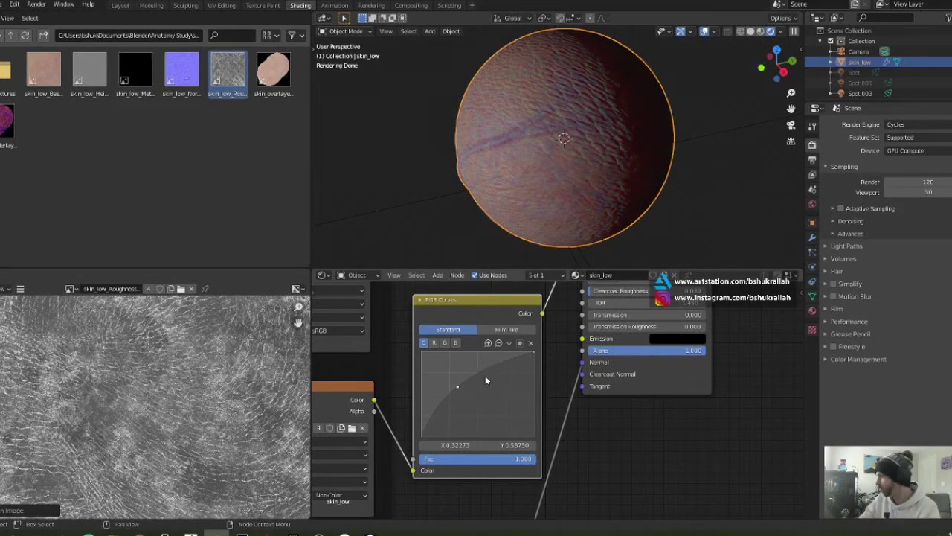
left_click_drag(501, 364, 506, 395)
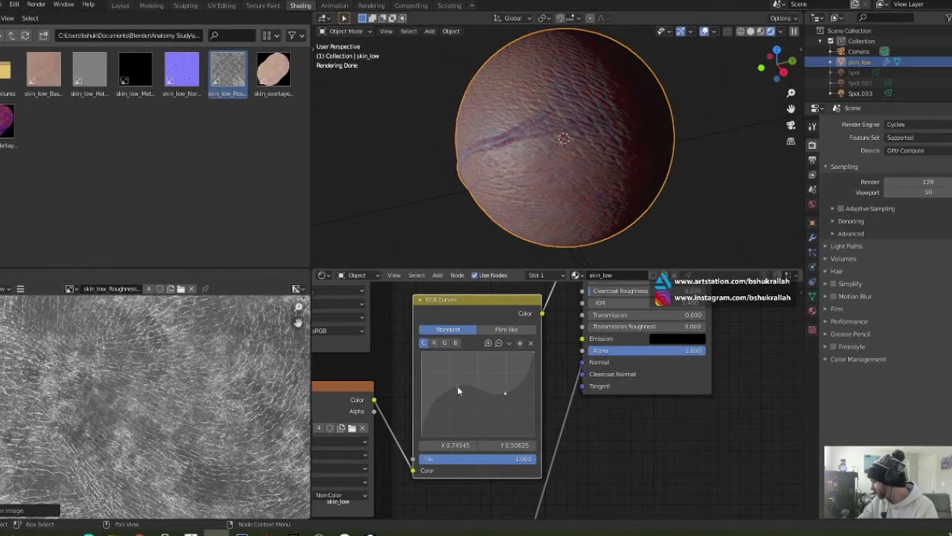
left_click_drag(444, 395, 442, 398)
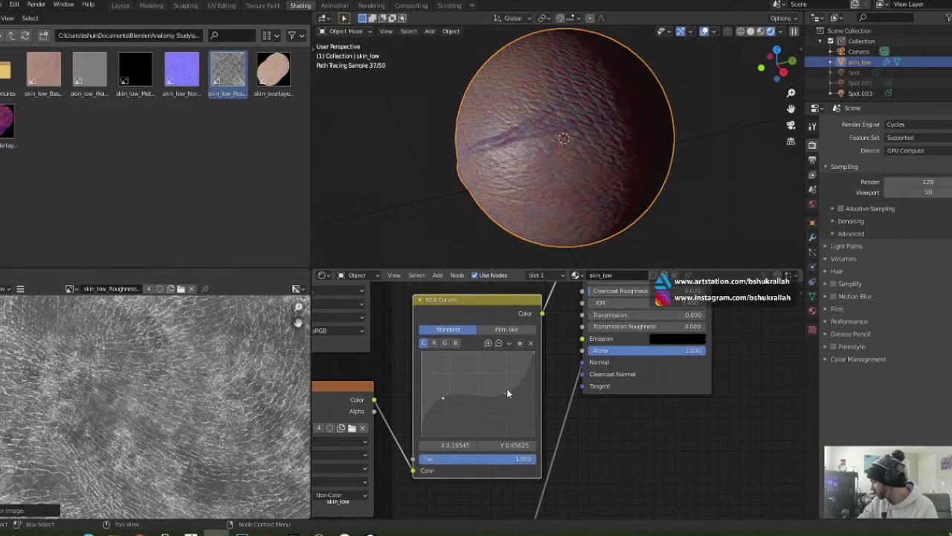
left_click_drag(507, 391, 455, 395)
- Switch the viewport to Material Preview shading and orbit slightly around the sphere
scroll(470, 218, "down", 2)
scroll(469, 218, "up", 2)
left_click(759, 32)
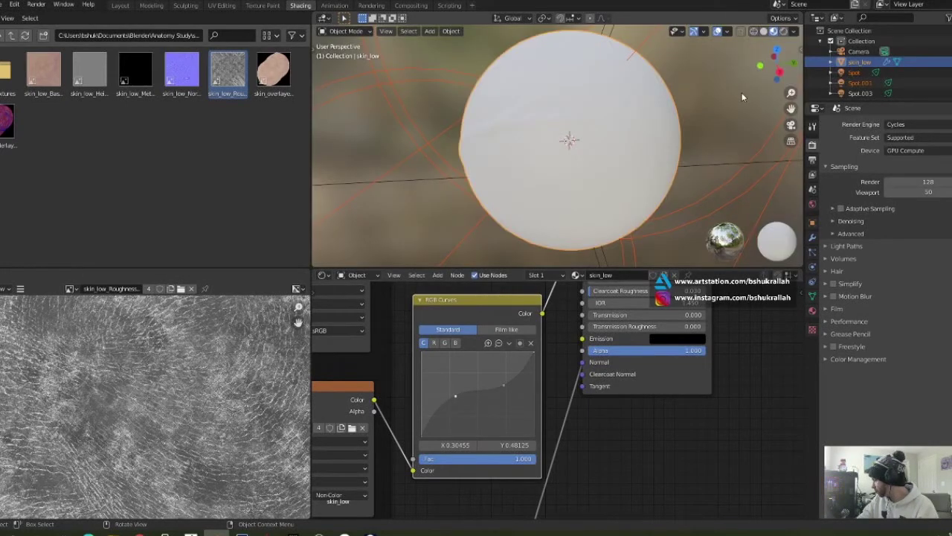
middle_click_drag(637, 155, 645, 156)
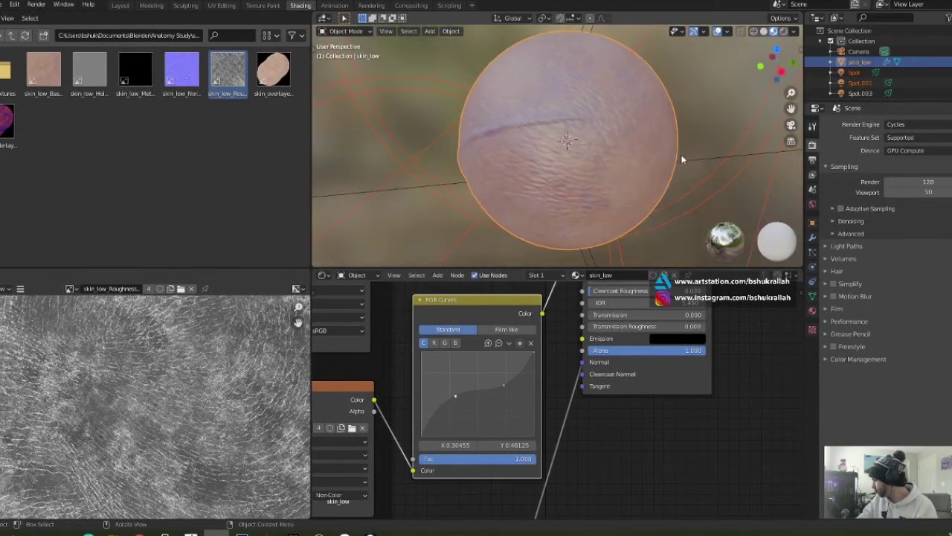
- Drag the roughness curve points into a smooth upward arc, near 0.686/0.737
left_click_drag(446, 400, 450, 402)
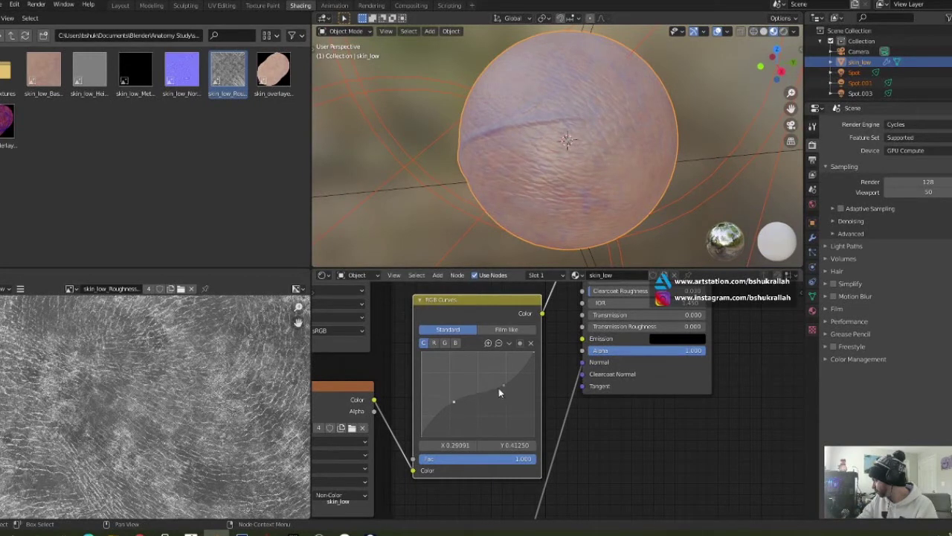
left_click_drag(503, 386, 499, 377)
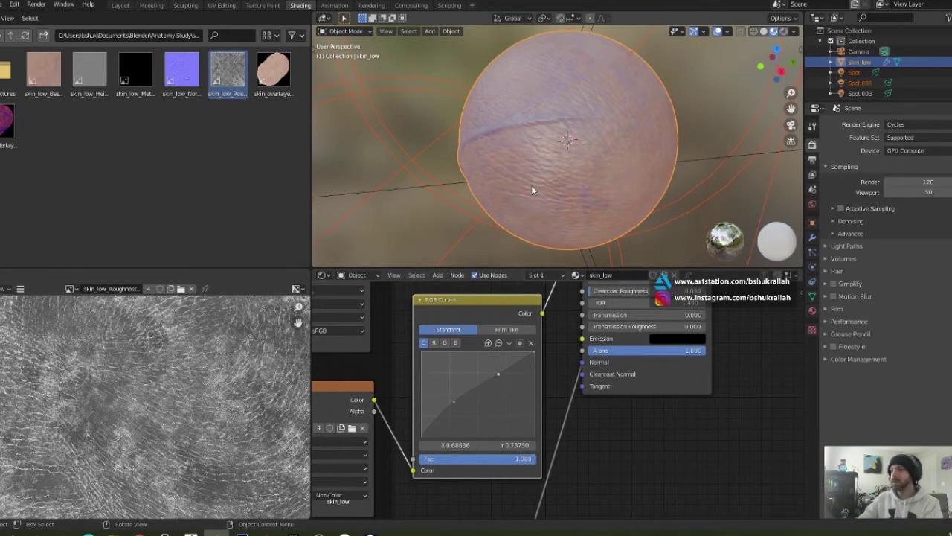
scroll(536, 183, "down", 2)
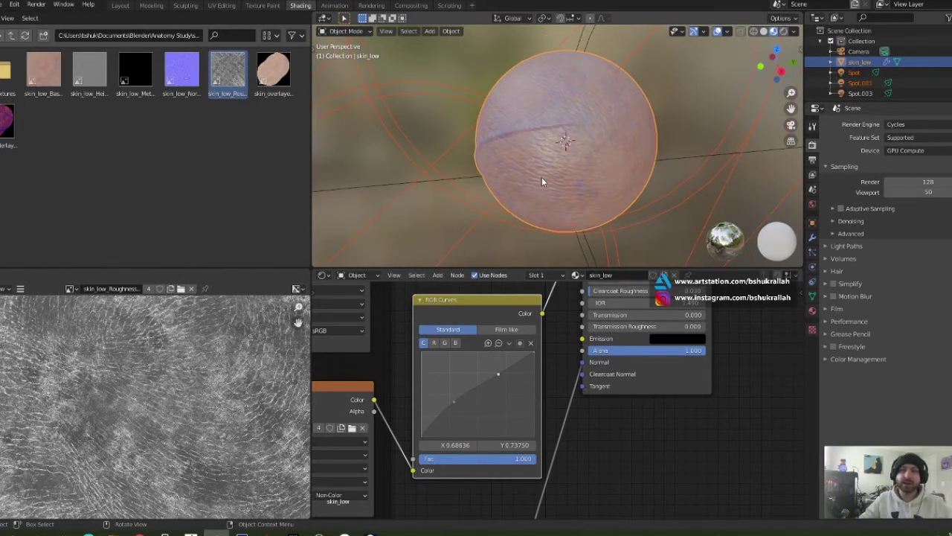